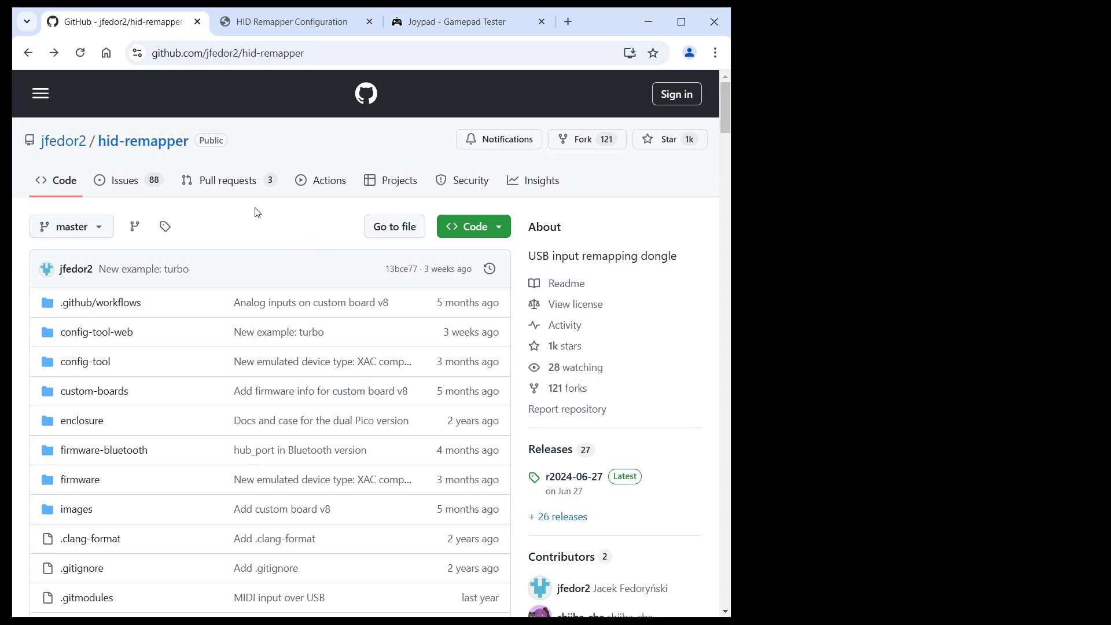
Step: Go from hid-remapper to the owner's flatbox repository and scroll down to its README
left_click(64, 141)
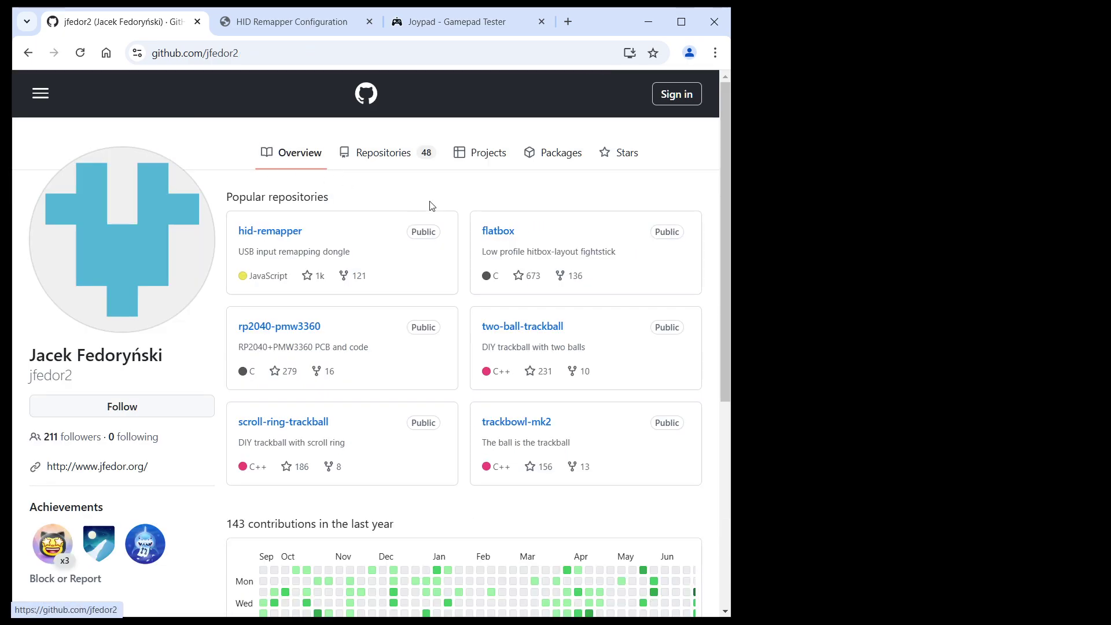
left_click(496, 233)
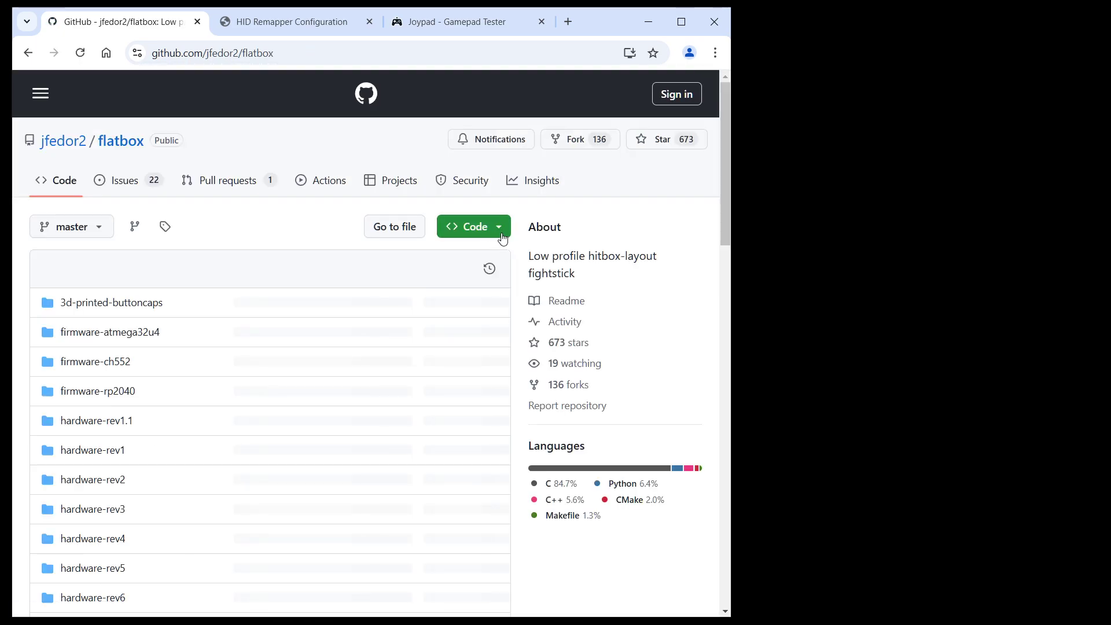
left_click_drag(727, 157, 688, 339)
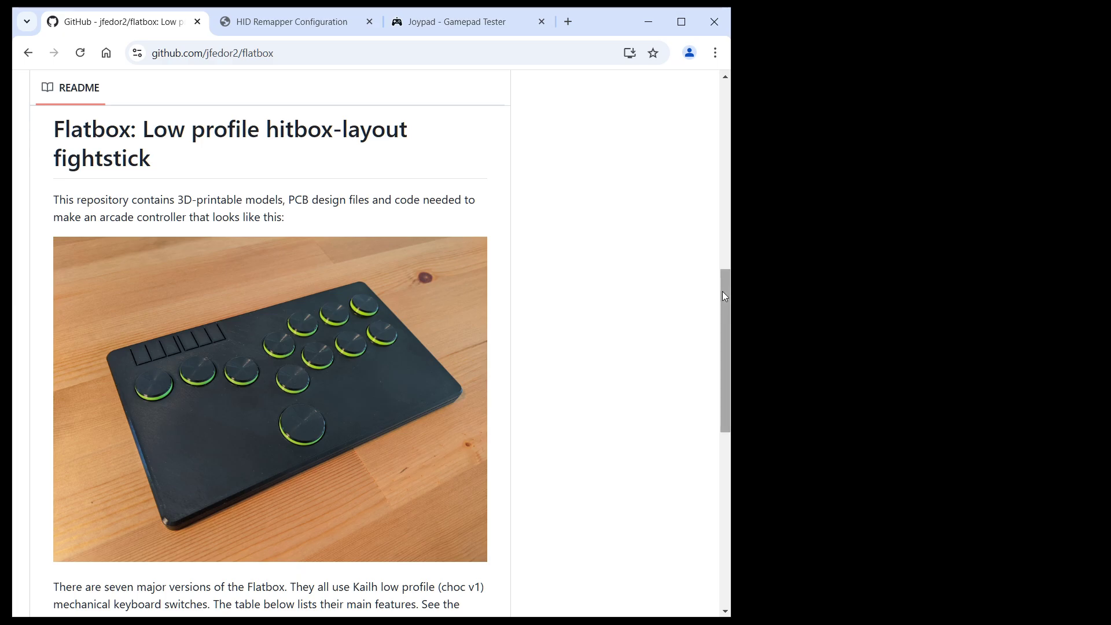
Step: Scroll the flatbox README down to the hardware versions table, rev1.1 through rev7
left_click_drag(723, 290, 649, 446)
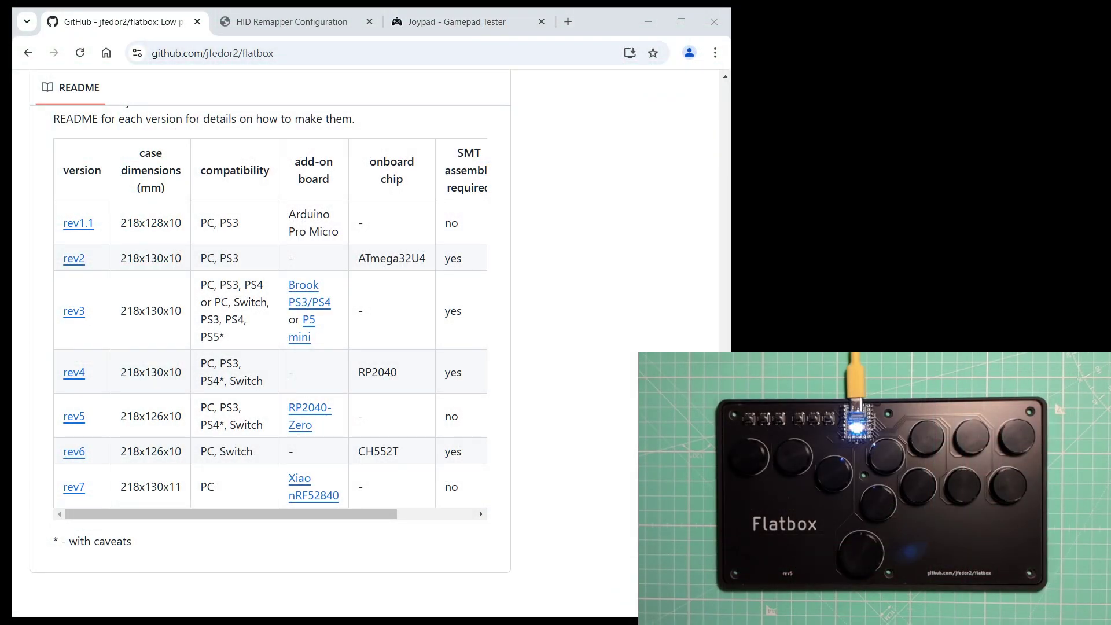
Step: Download remapper.uf2 from the assets of hid-remapper's r2024-06-27 release
left_click(27, 53)
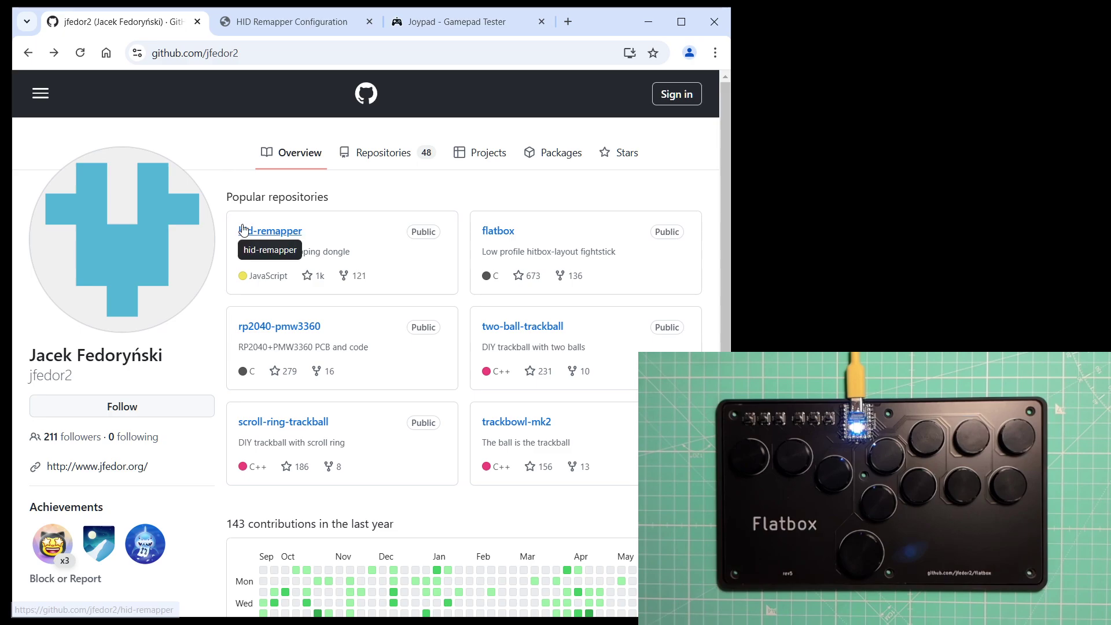
left_click(246, 230)
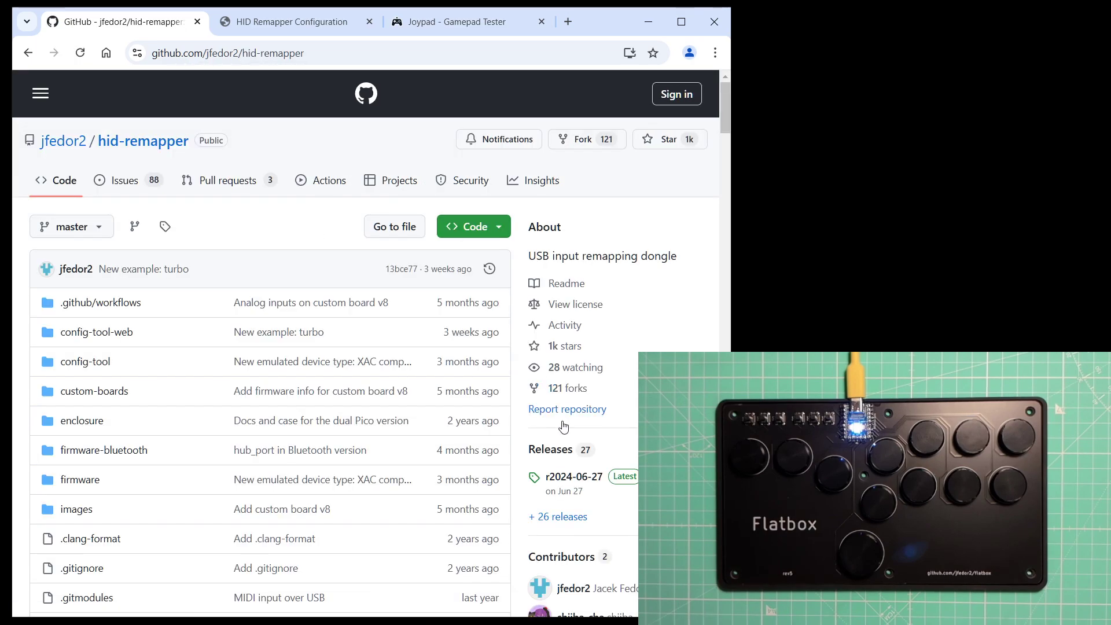
left_click(573, 477)
scroll(573, 482, "down", 3)
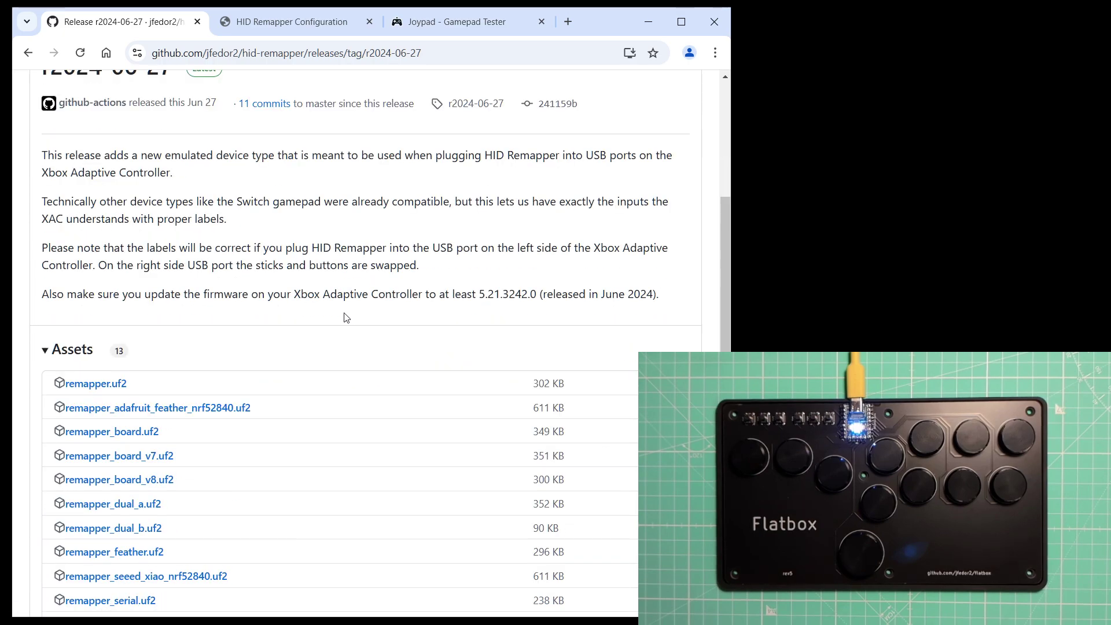
left_click(117, 383)
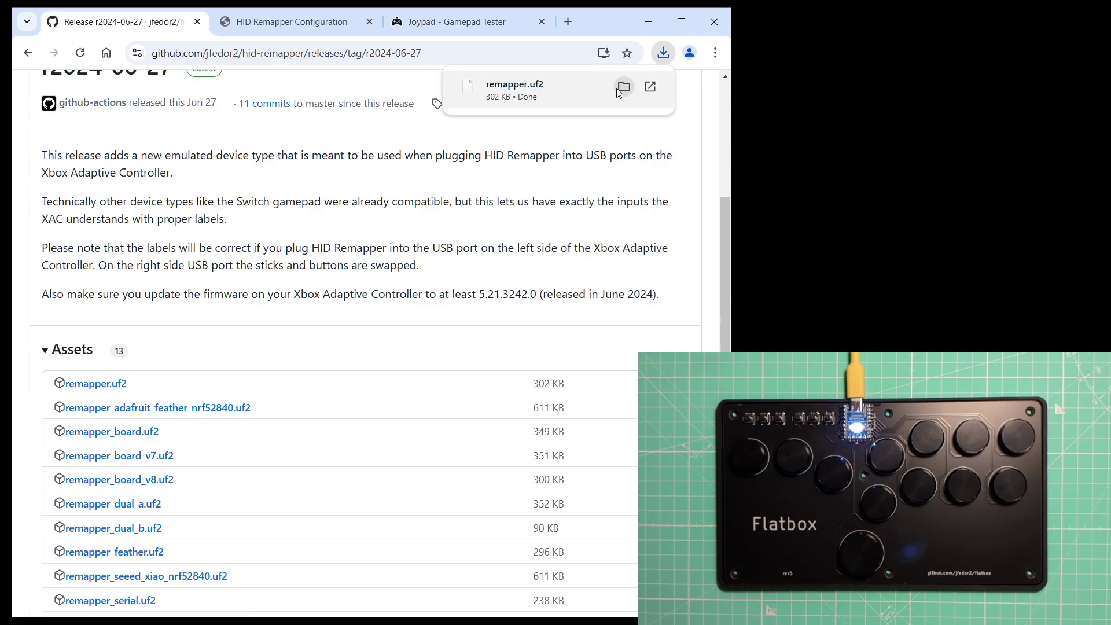
Step: Copy the downloaded remapper.uf2 onto the RPI-RP2 (E:) drive and close the Downloads window
left_click(624, 87)
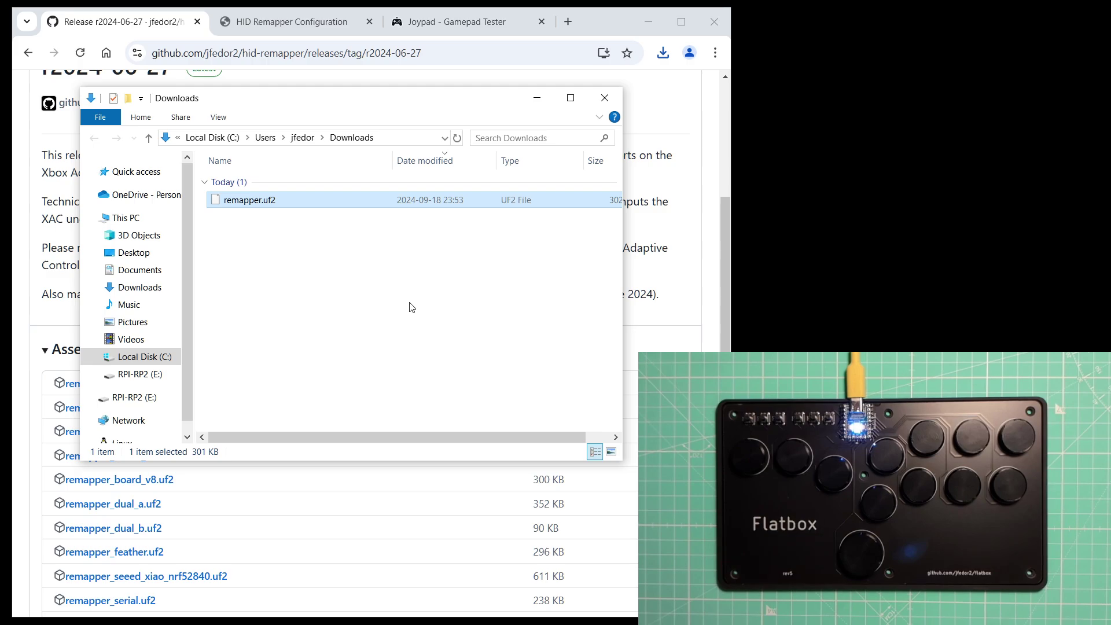
left_click_drag(257, 203, 138, 399)
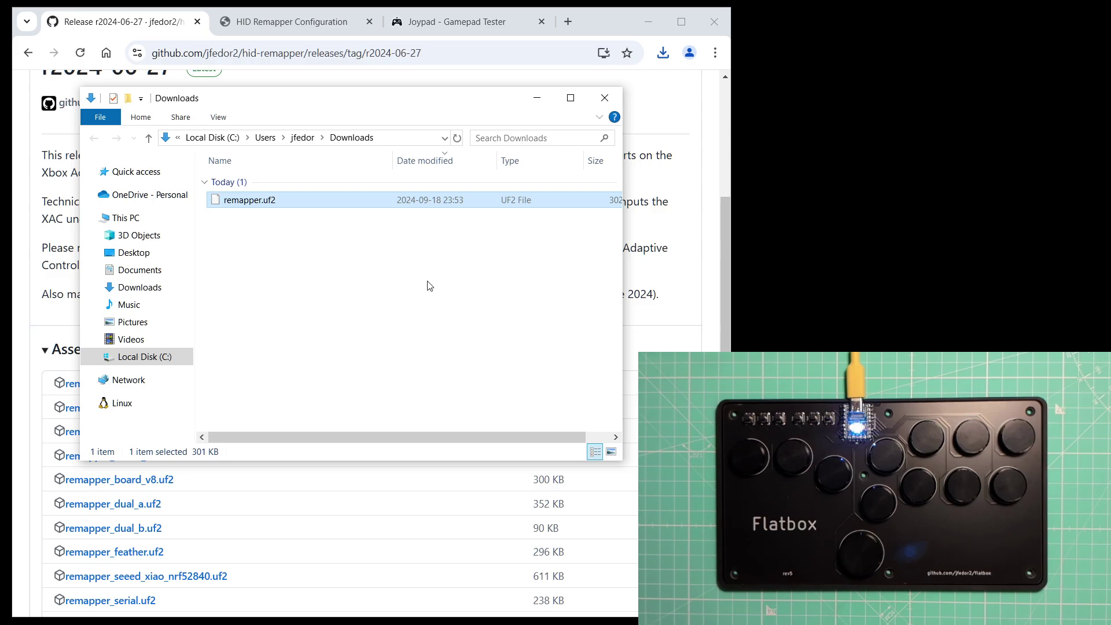
left_click(608, 103)
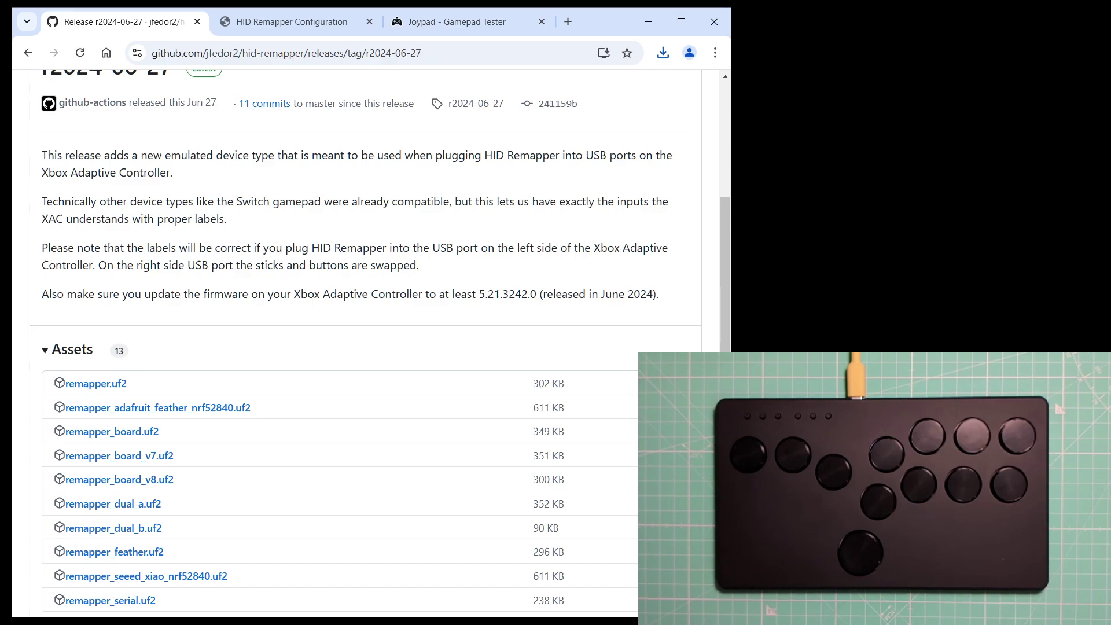
Step: Connect to the HID Remapper device and watch its button GPIO usage codes in the Monitor
left_click(269, 24)
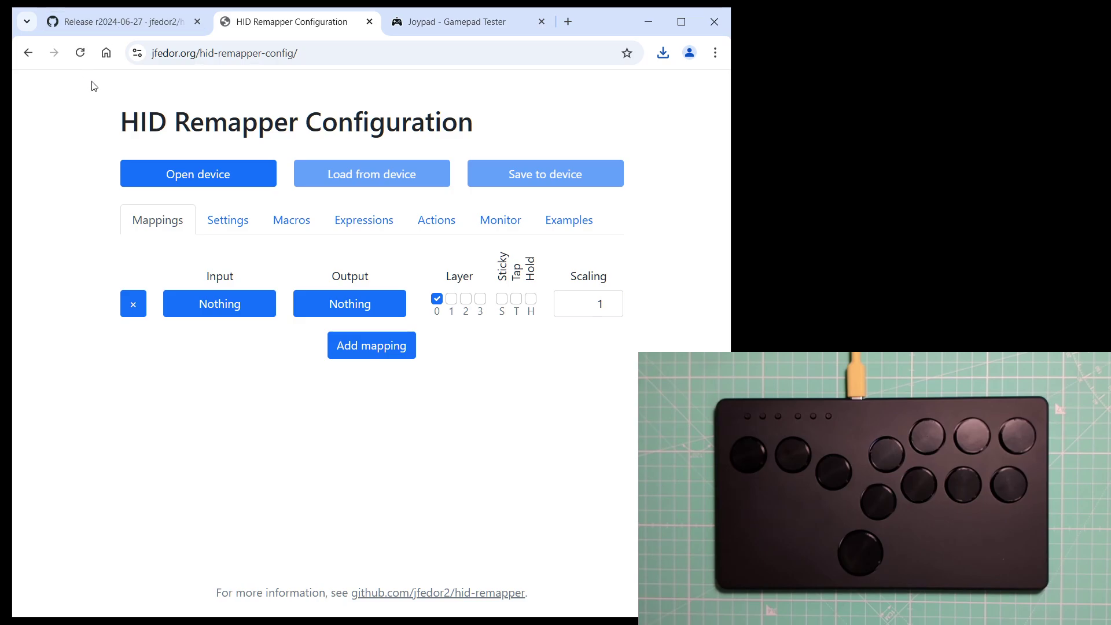
left_click(174, 175)
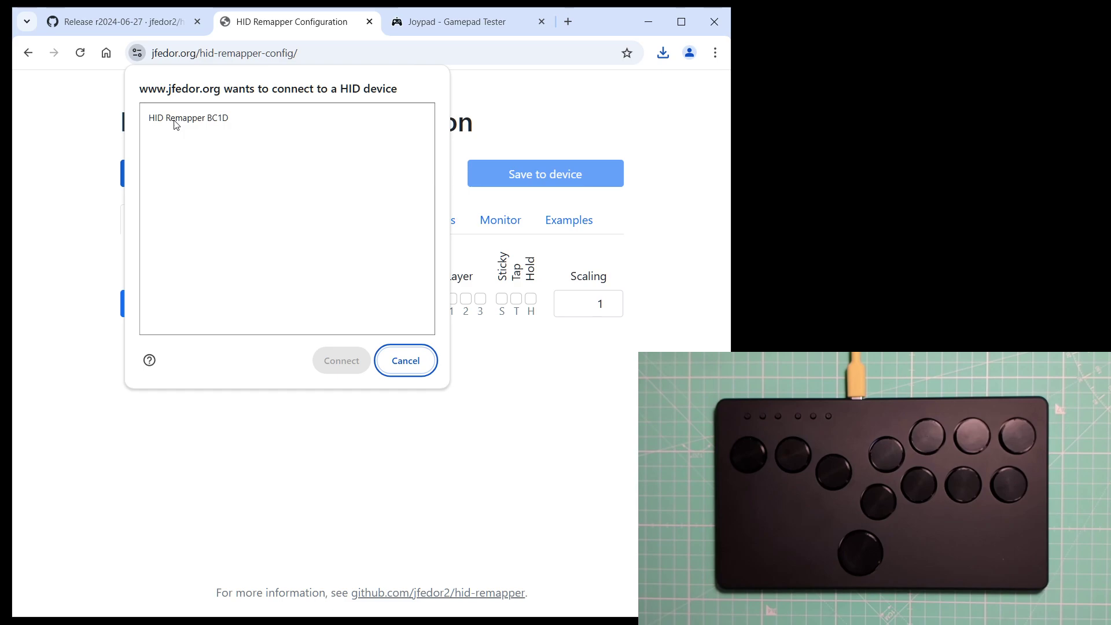
left_click(174, 121)
left_click(344, 365)
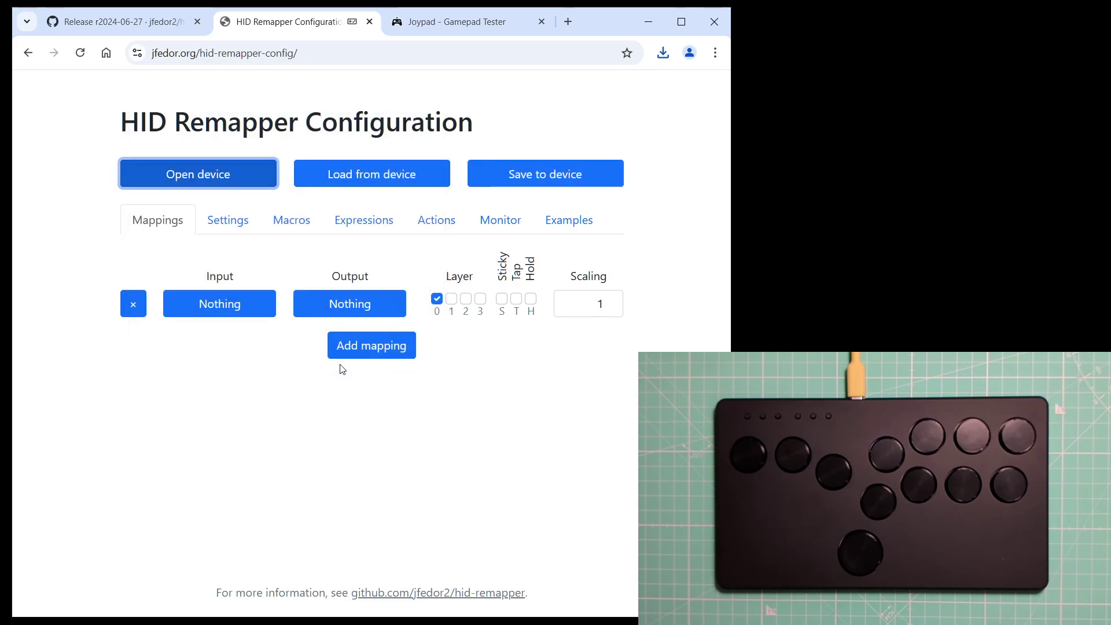
left_click(498, 222)
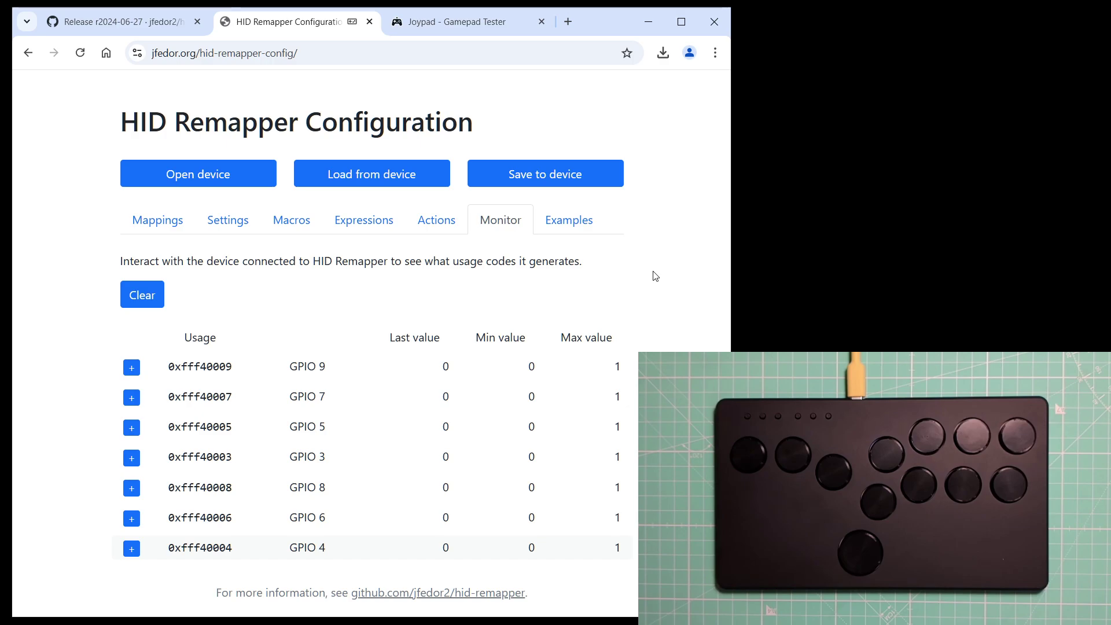
Step: Set the Emulated device type in Settings to Stadia controller
left_click(228, 220)
scroll(590, 271, "down", 1)
scroll(590, 271, "down", 2)
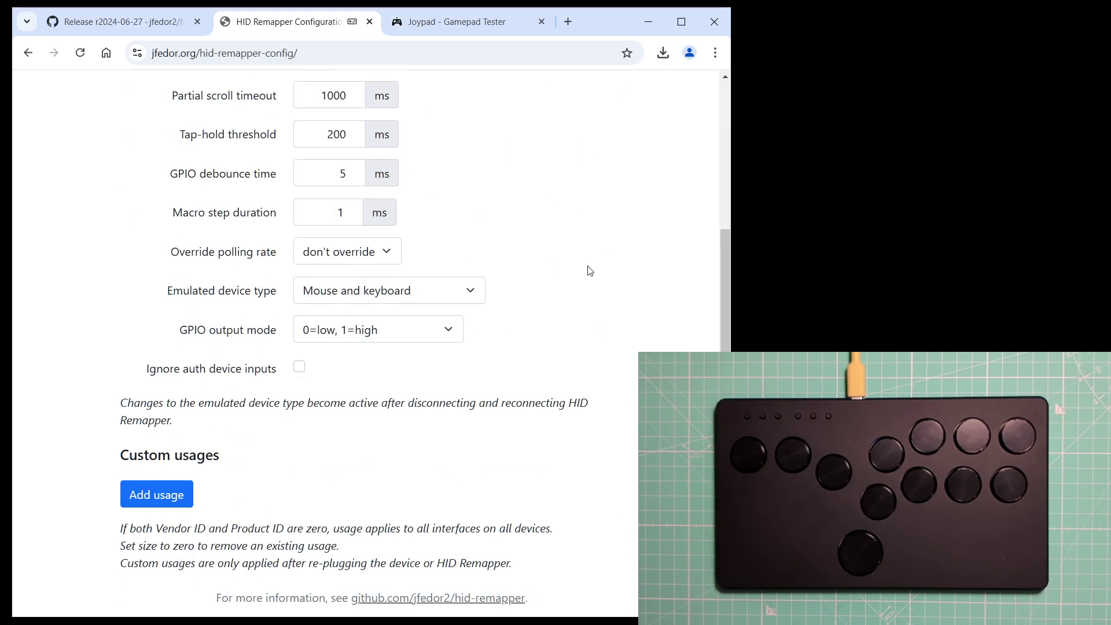
left_click(473, 291)
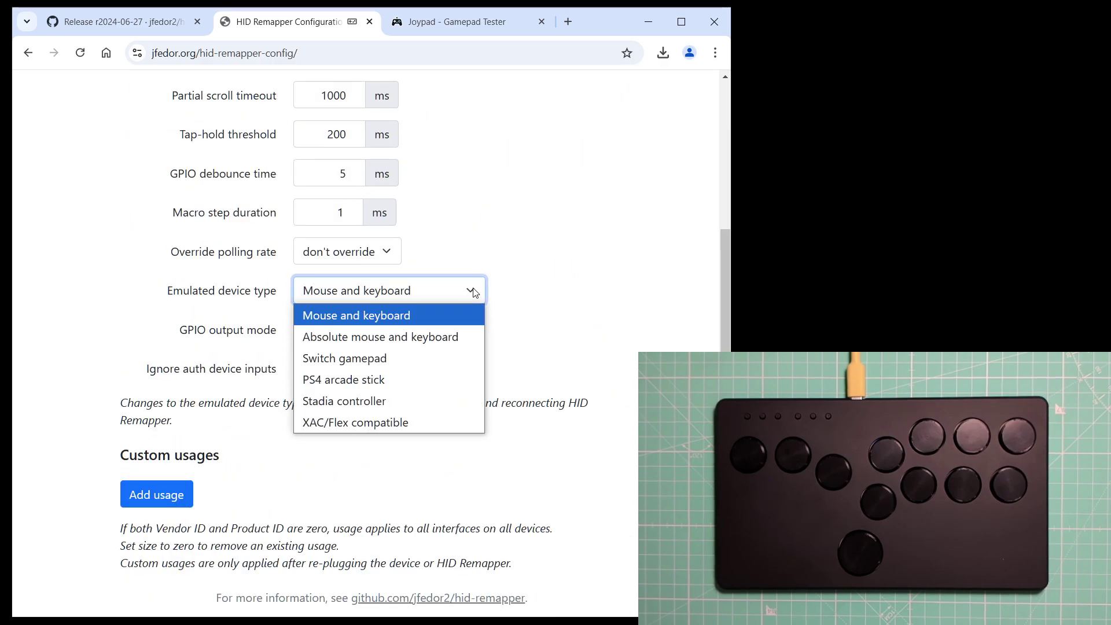
left_click(390, 401)
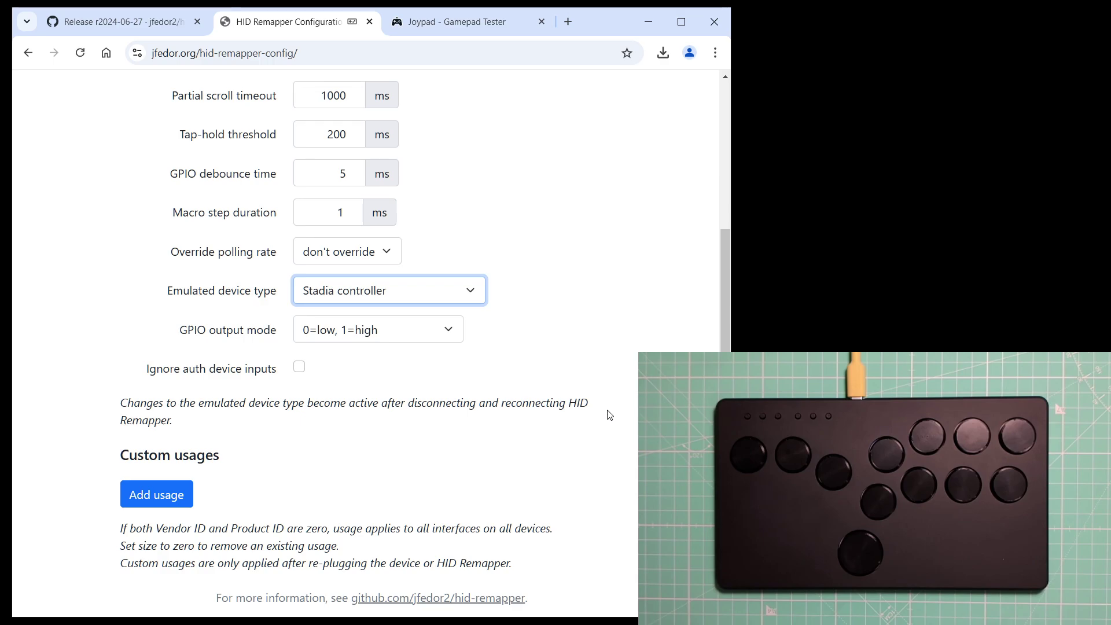
scroll(609, 413, "up", 3)
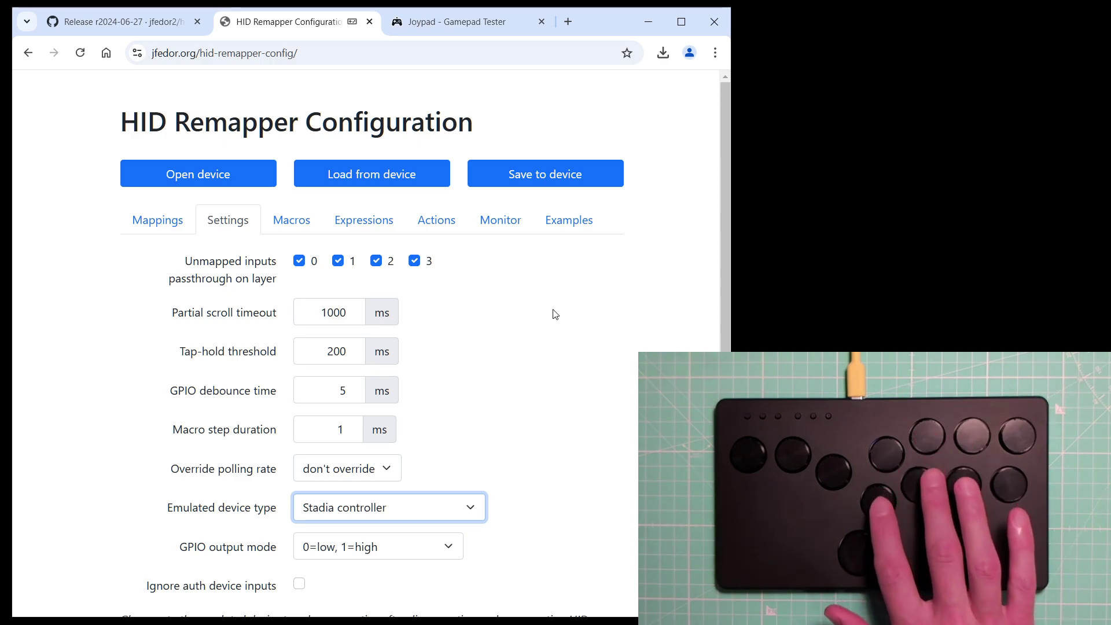
Step: Clear the monitor, then map GPIO 9 to gamepad A and GPIO 7 to B
left_click(492, 223)
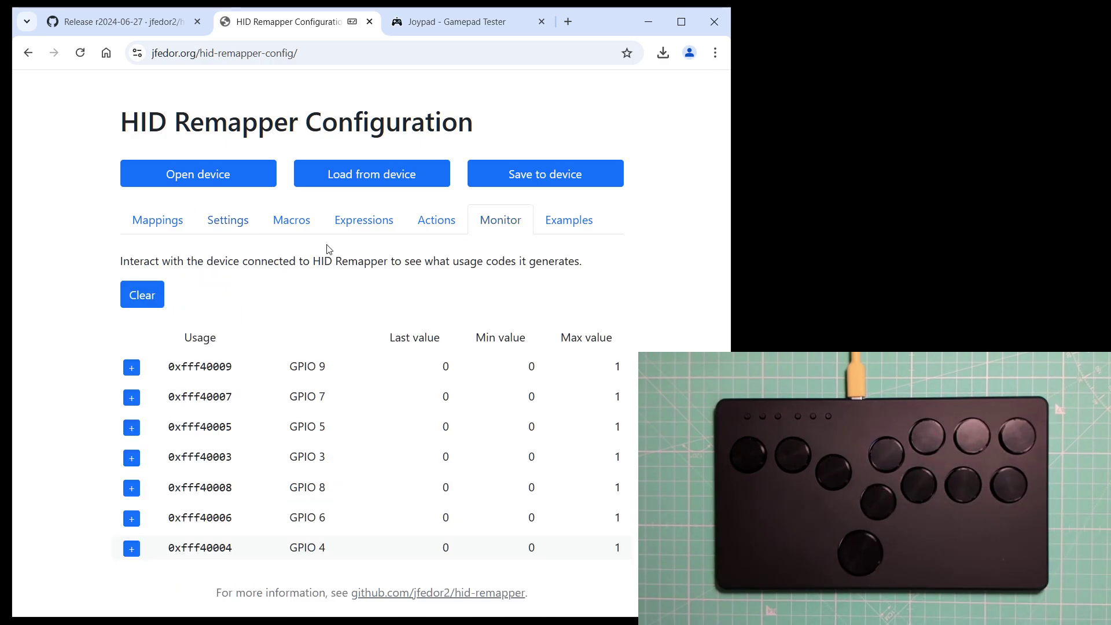
left_click(146, 292)
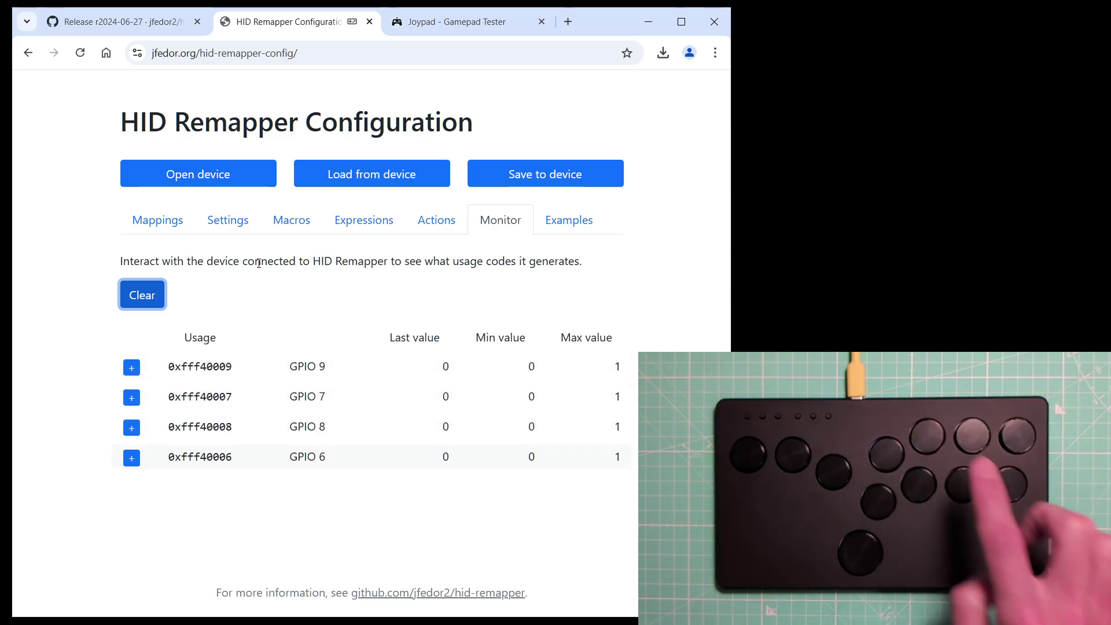
left_click(131, 368)
left_click(132, 303)
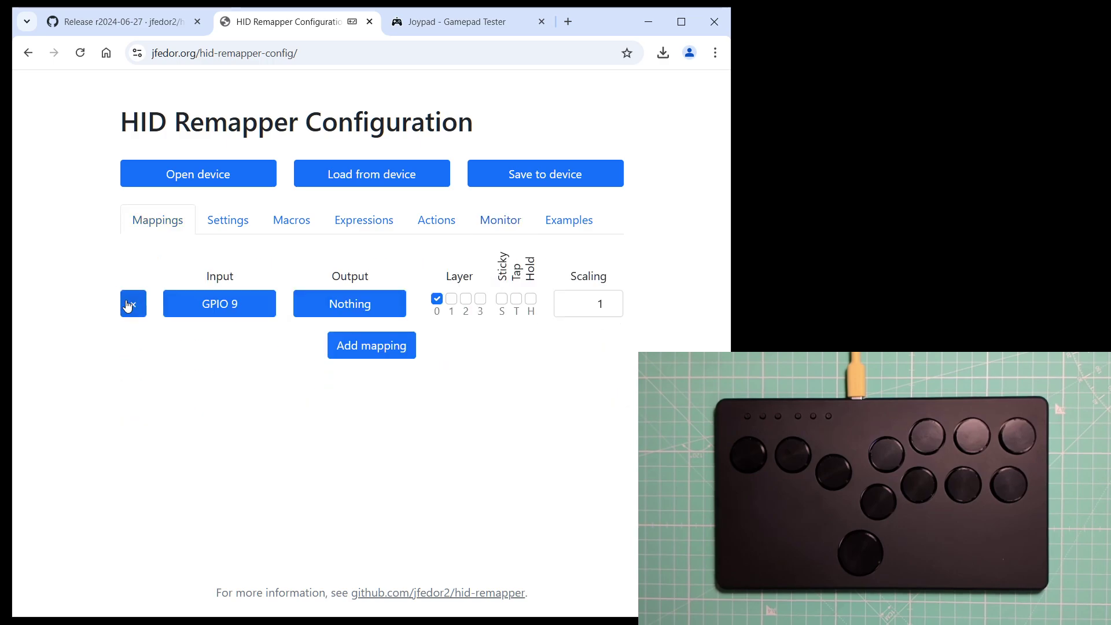
left_click(325, 308)
left_click(511, 205)
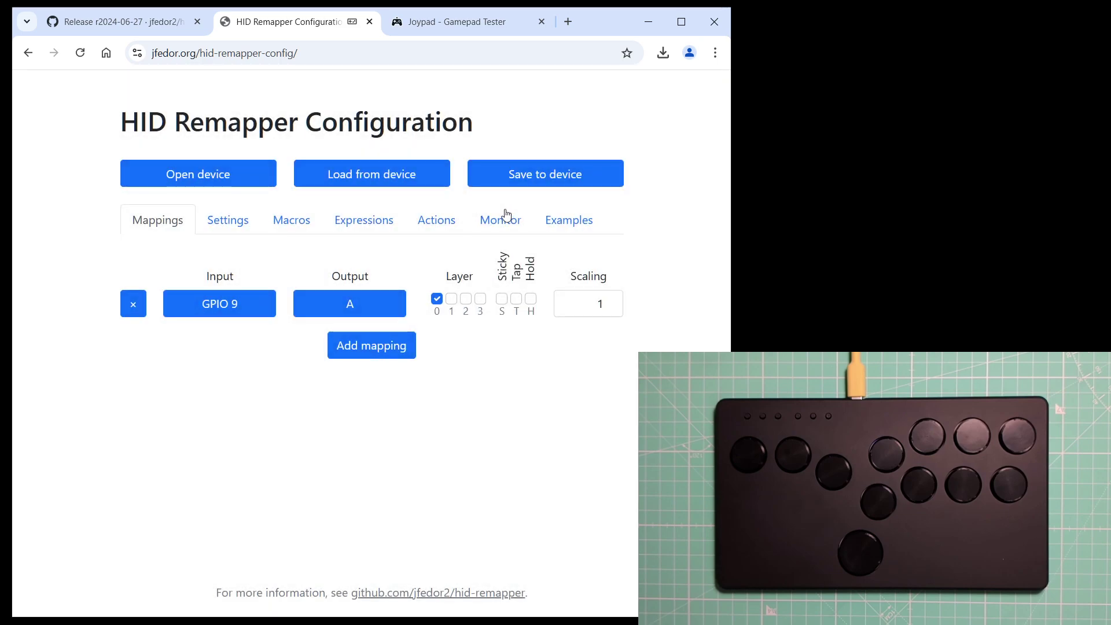
left_click(503, 217)
left_click(131, 397)
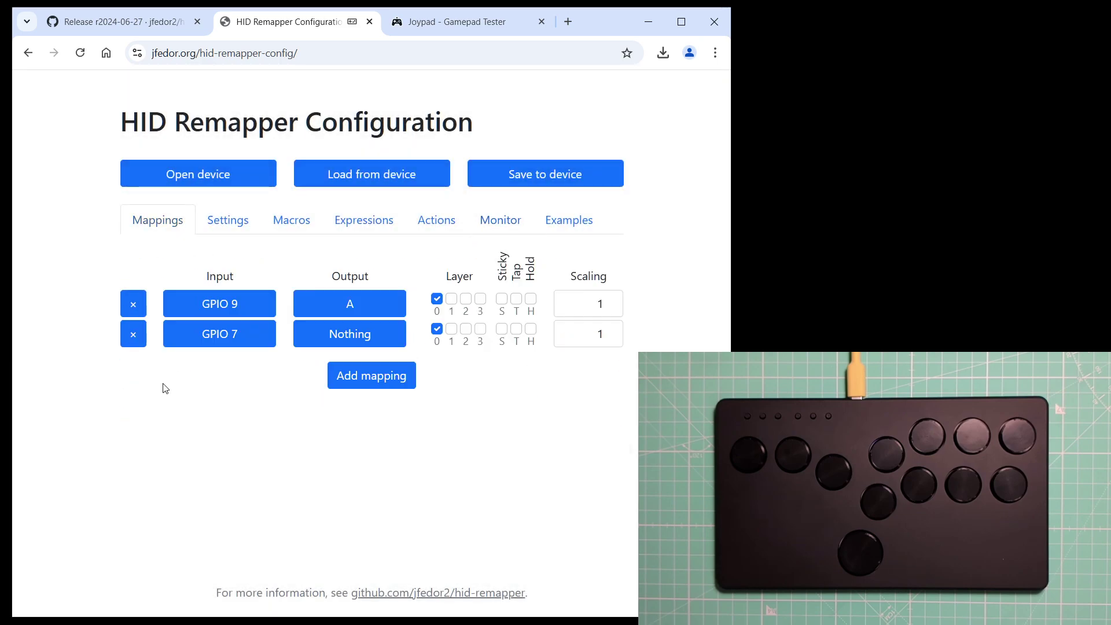
left_click(326, 340)
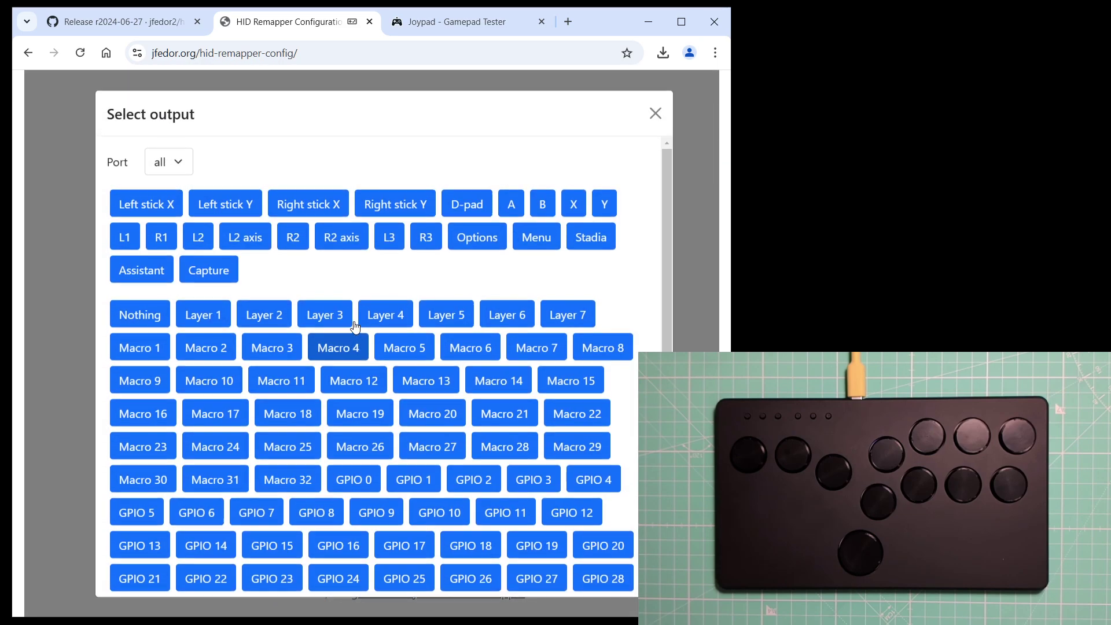
left_click(541, 205)
Step: Map GPIO 8 to gamepad X and GPIO 6 to Y
left_click(512, 224)
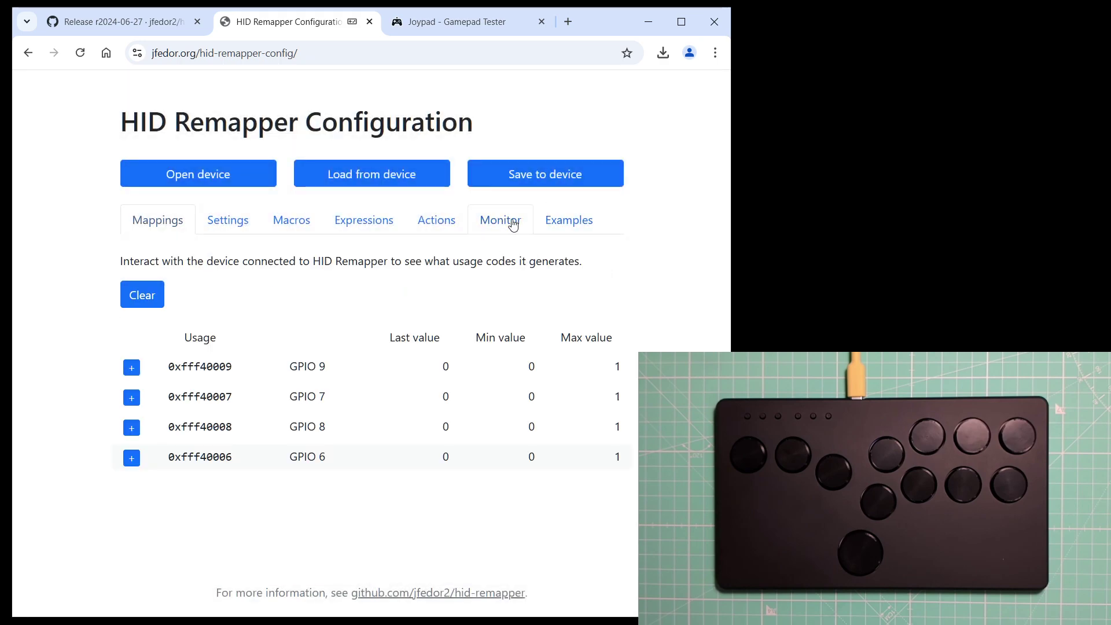
left_click(131, 428)
left_click(325, 365)
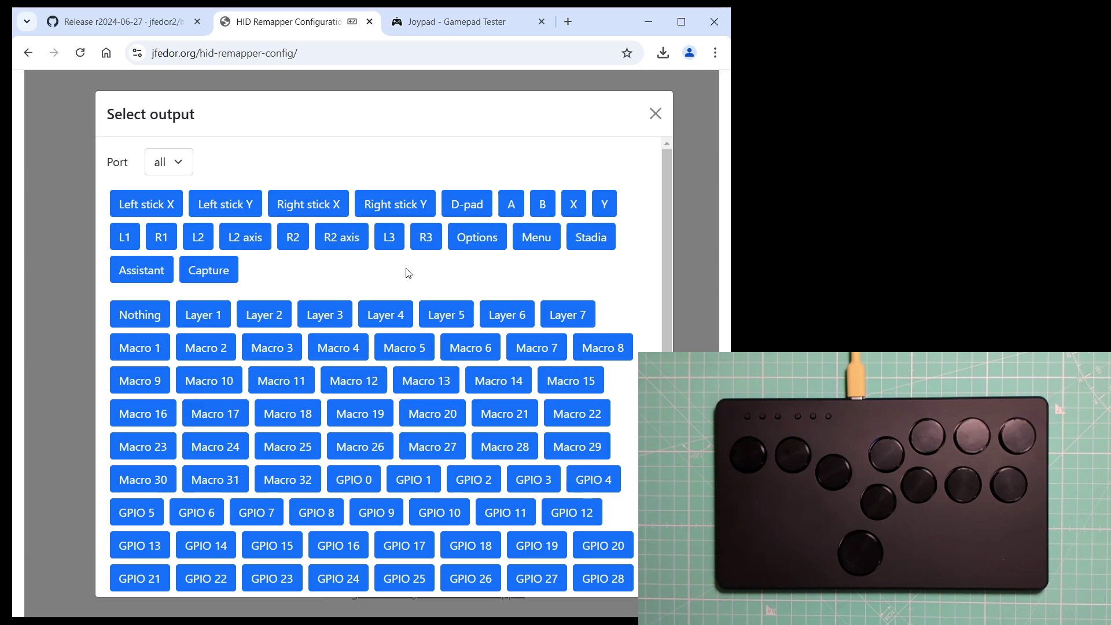
left_click(568, 204)
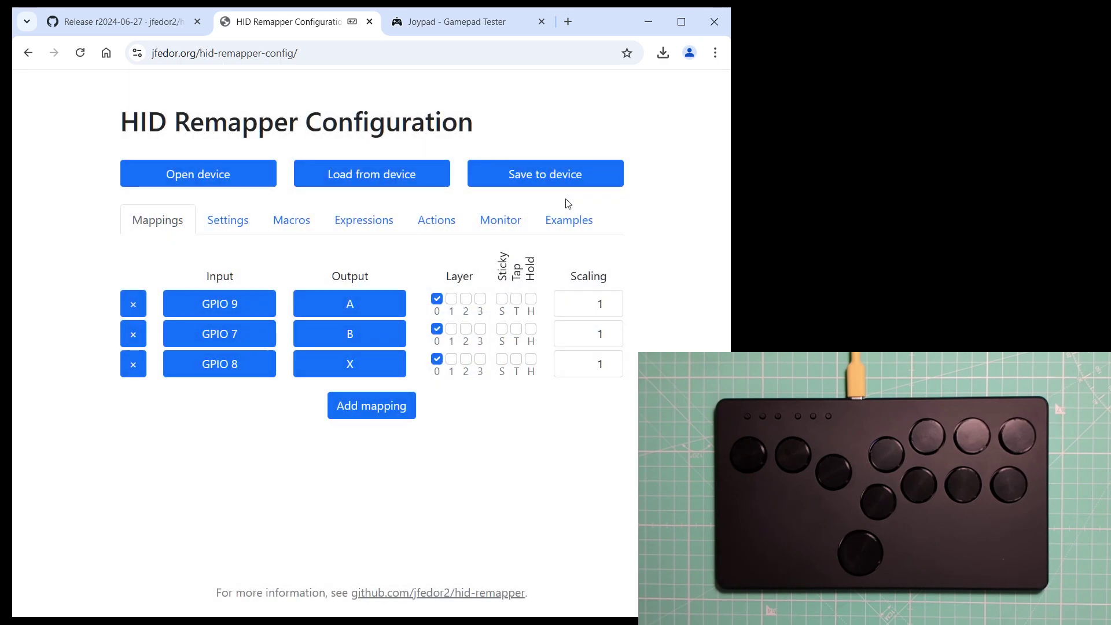
left_click(511, 223)
left_click(131, 458)
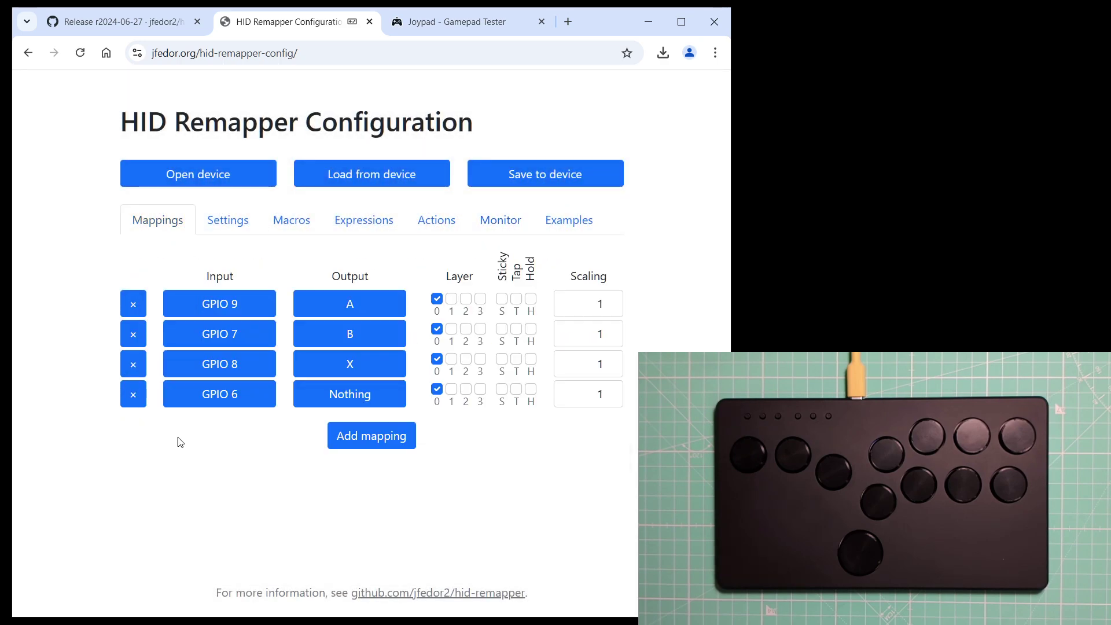
left_click(354, 393)
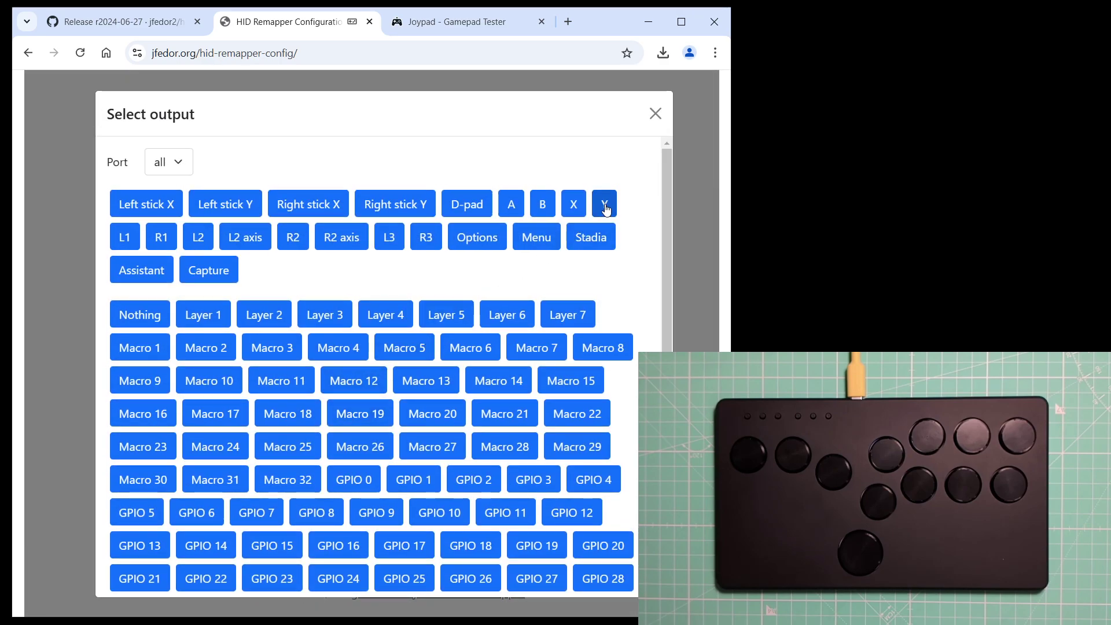
left_click(604, 205)
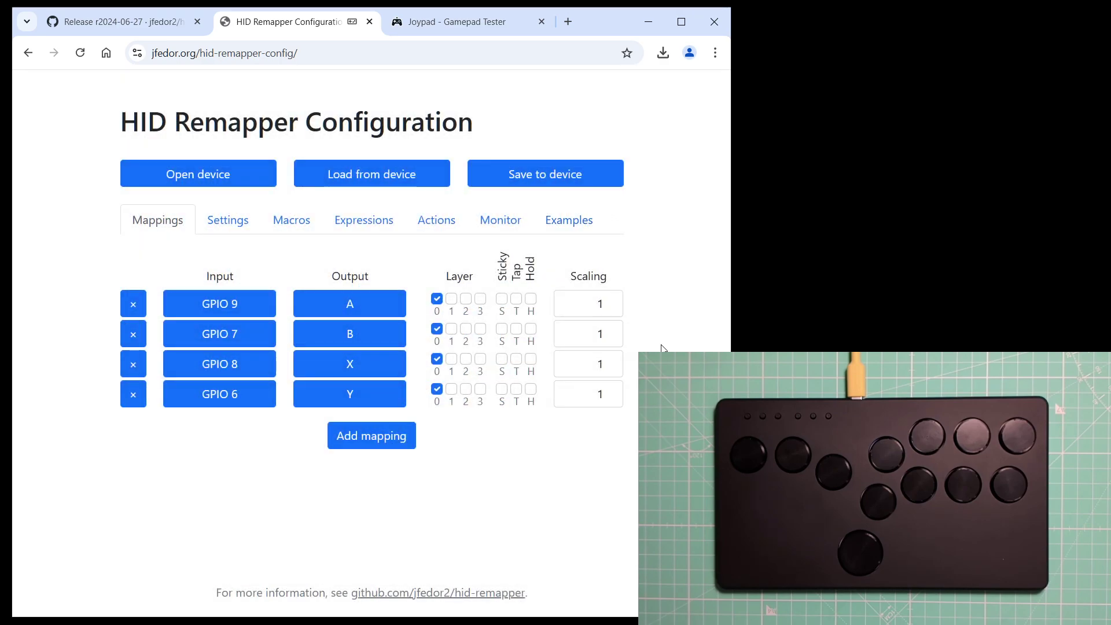
Step: Clear the usage monitor so the remaining buttons show as GPIO 14, 15, 26, 27 and 28
left_click(506, 225)
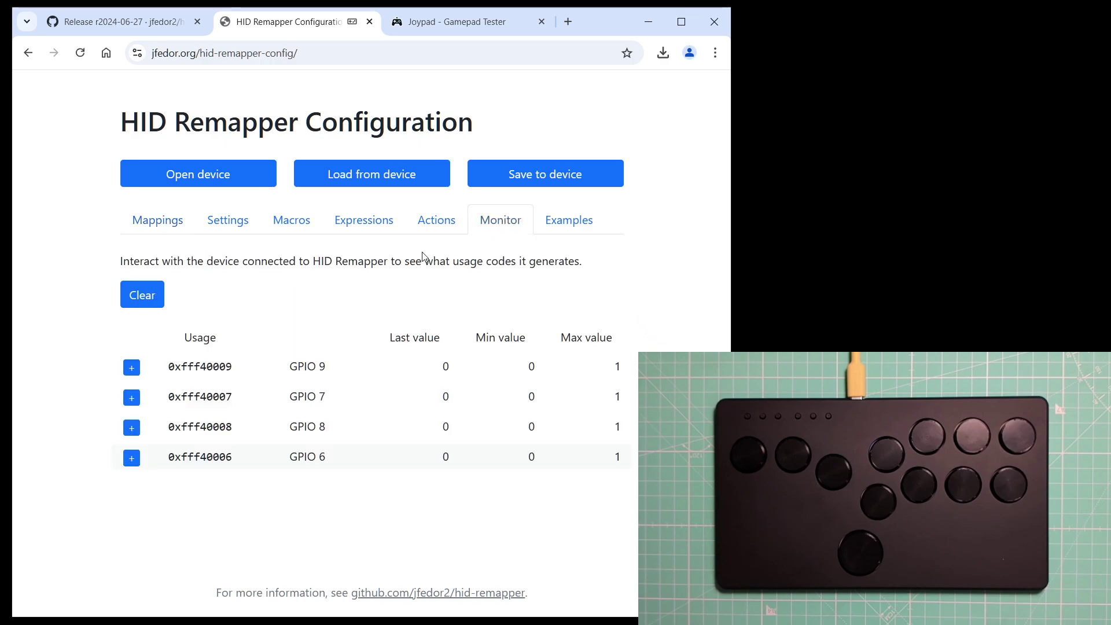
left_click(155, 298)
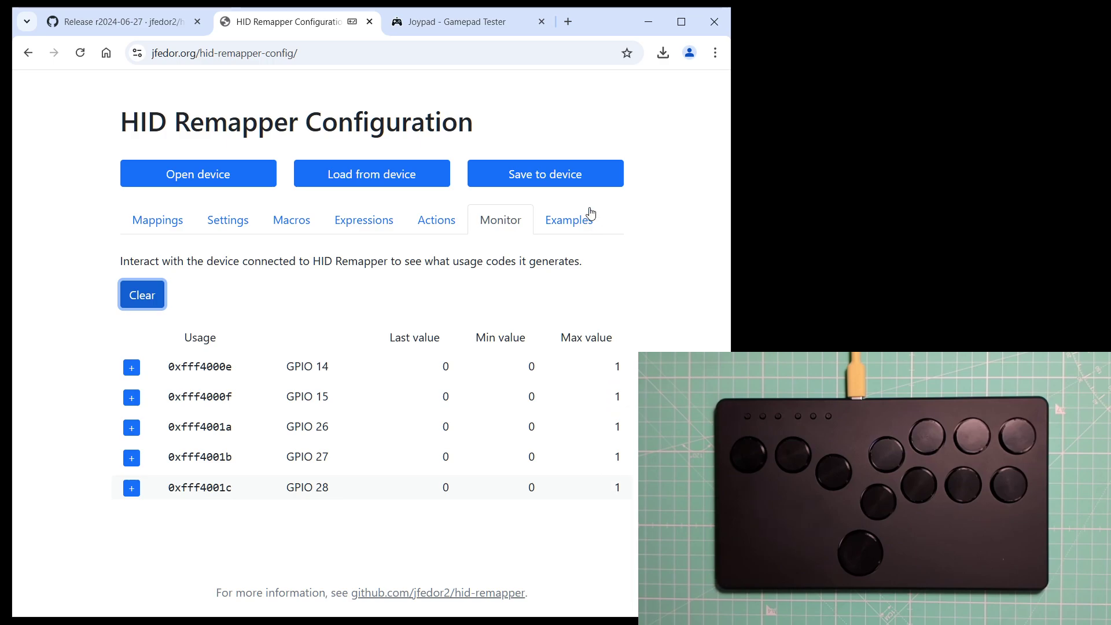
Step: Save the GPIO 9/7/8/6 to A/B/X/Y mappings onto the controller
left_click(567, 174)
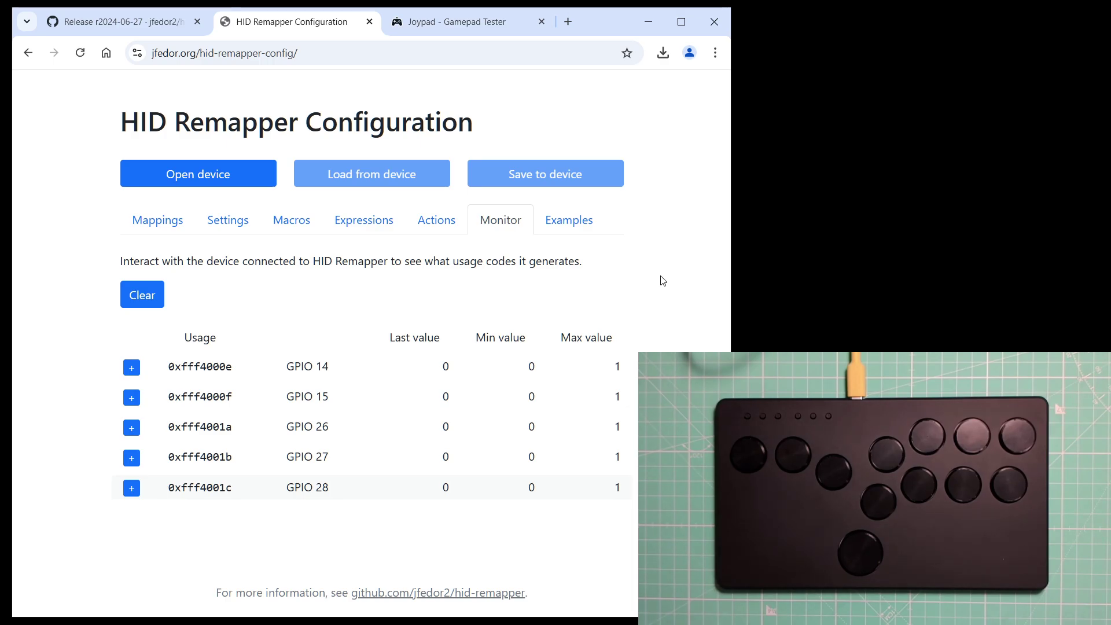
left_click(446, 30)
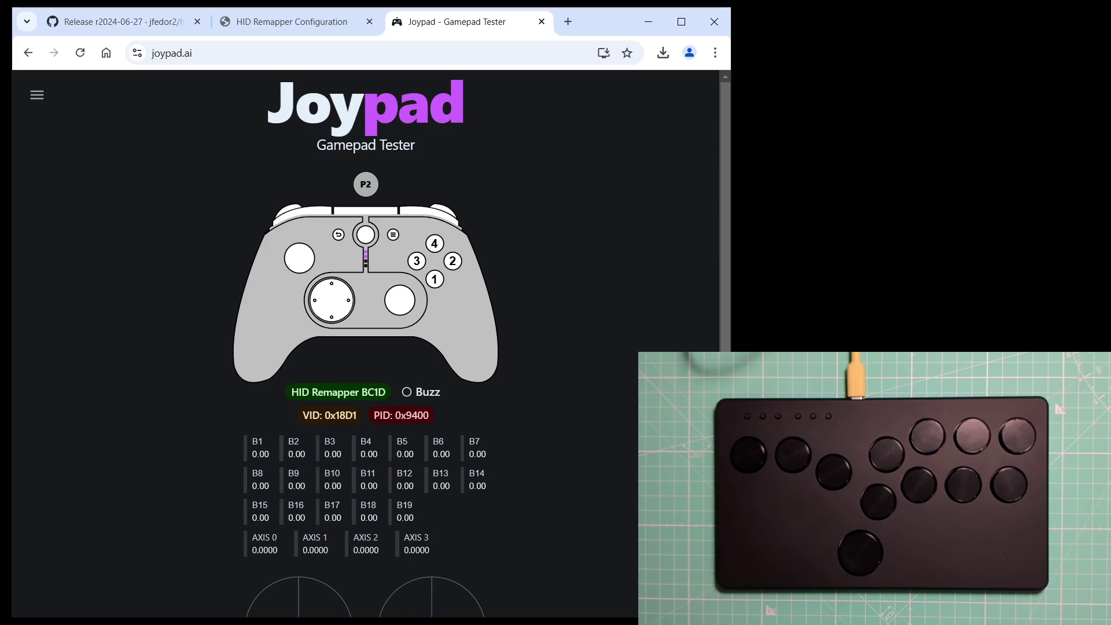
left_click(253, 22)
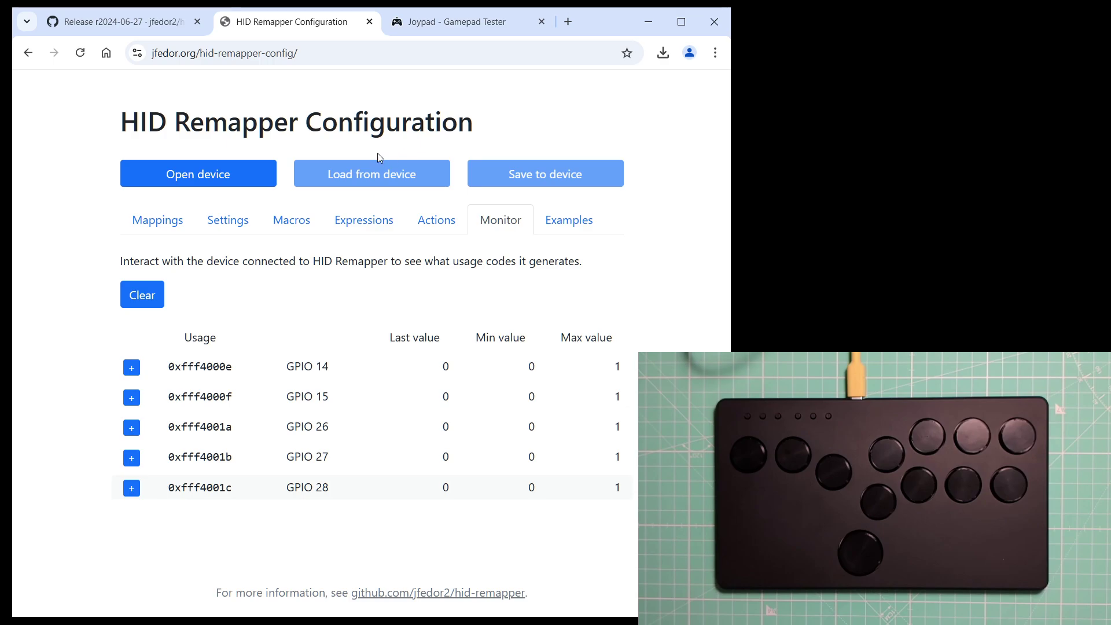
Step: Change the Emulated device type from Stadia controller to Mouse and keyboard
left_click(152, 223)
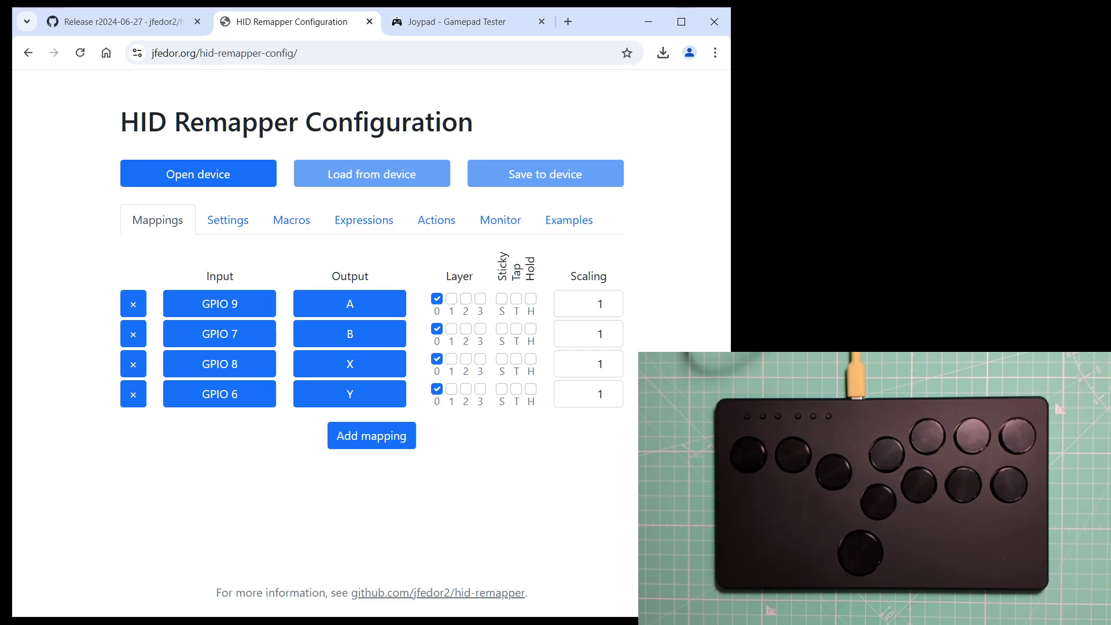
left_click(238, 221)
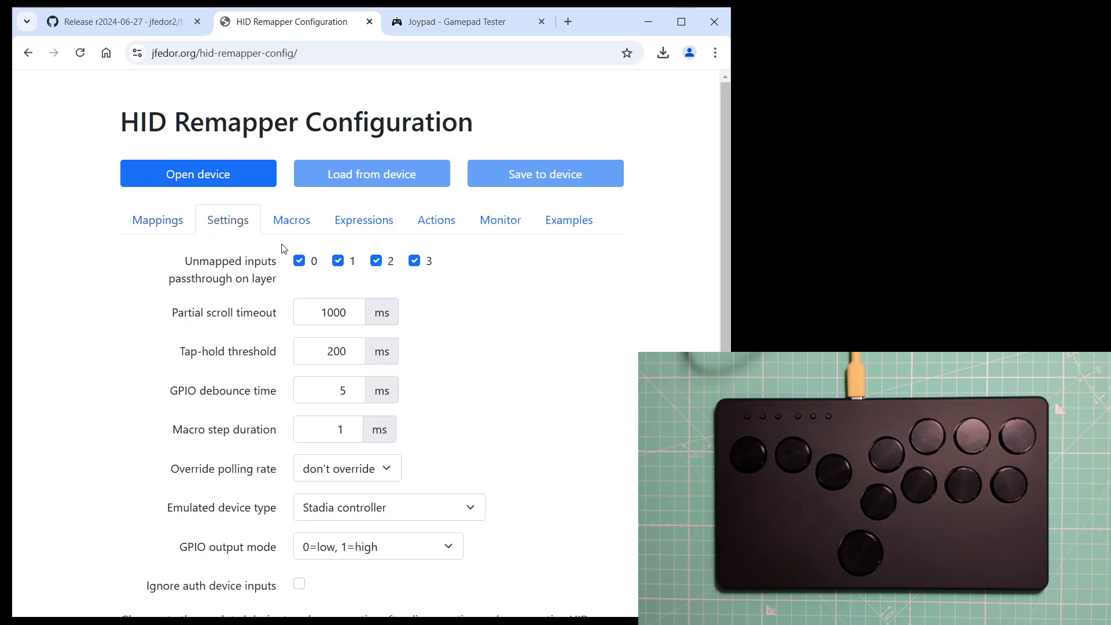
scroll(339, 342, "down", 3)
left_click(346, 293)
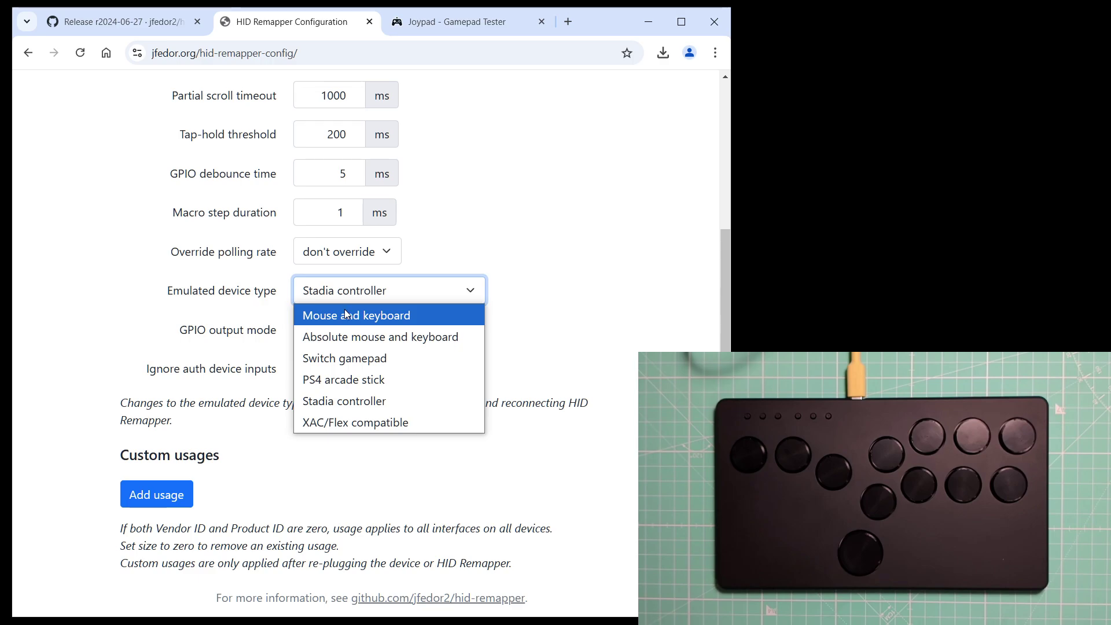
left_click(345, 312)
scroll(341, 348, "up", 3)
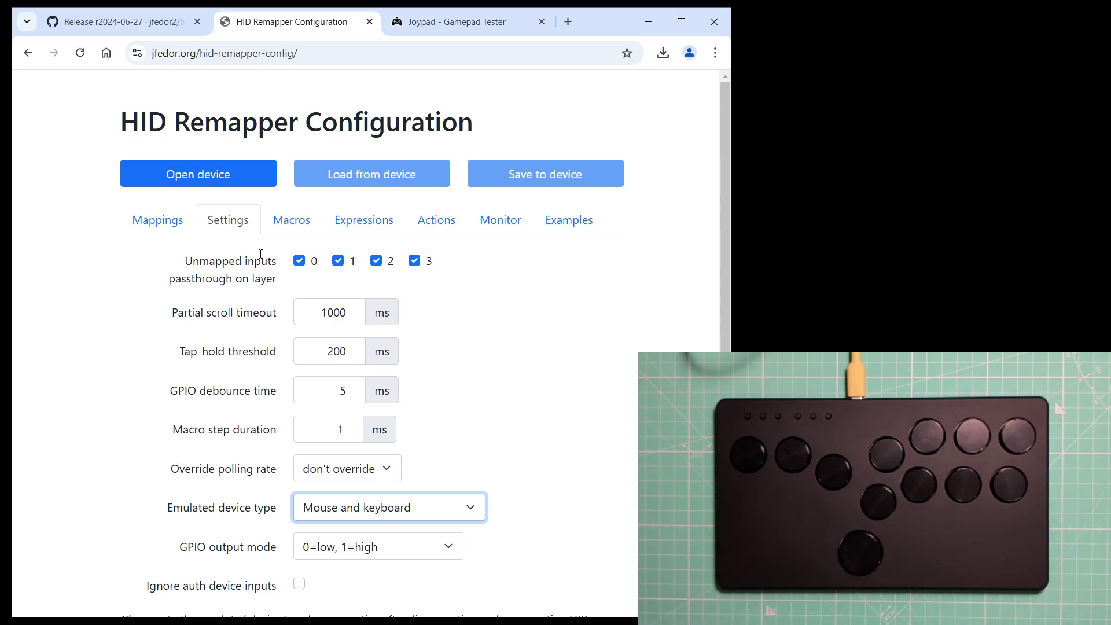
Step: Delete all four old button mappings from the Mappings list
left_click(182, 220)
left_click(139, 301)
left_click(139, 302)
left_click(141, 303)
left_click(142, 304)
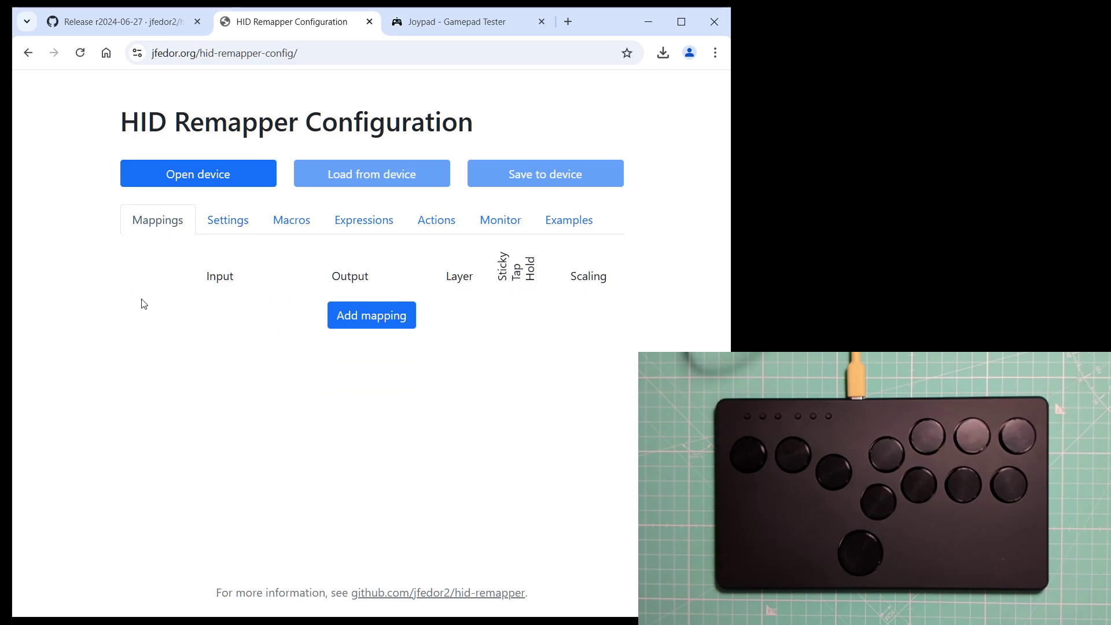
Step: Reconnect to HID Remapper BC1D, detect GPIO 13, 11, 10, 12 in Monitor, and add GPIO 13
left_click(242, 187)
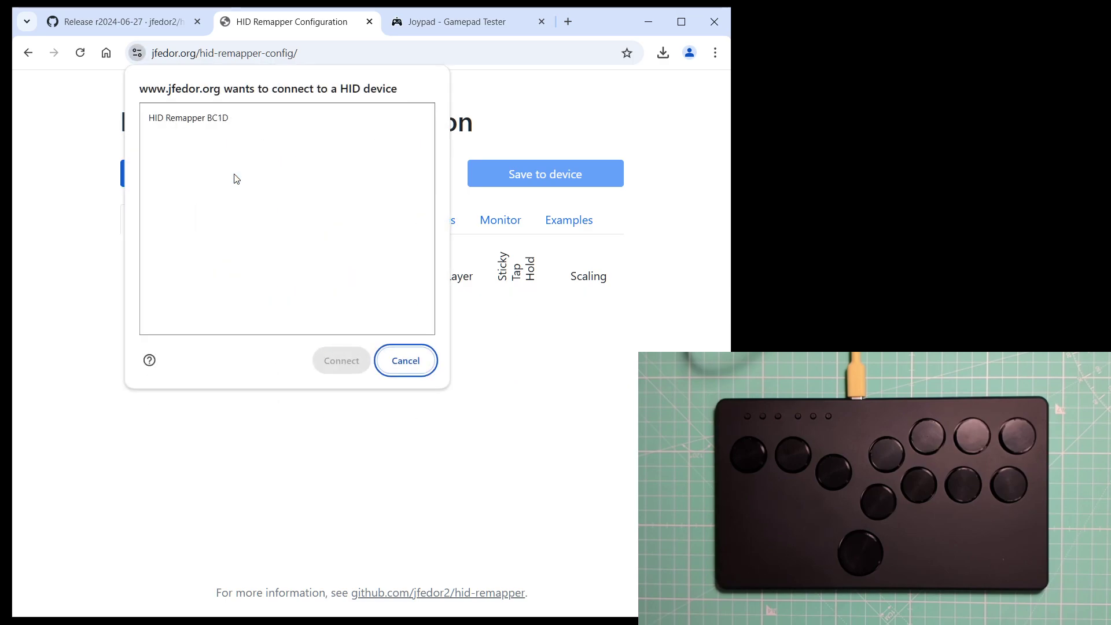
left_click(241, 123)
left_click(335, 351)
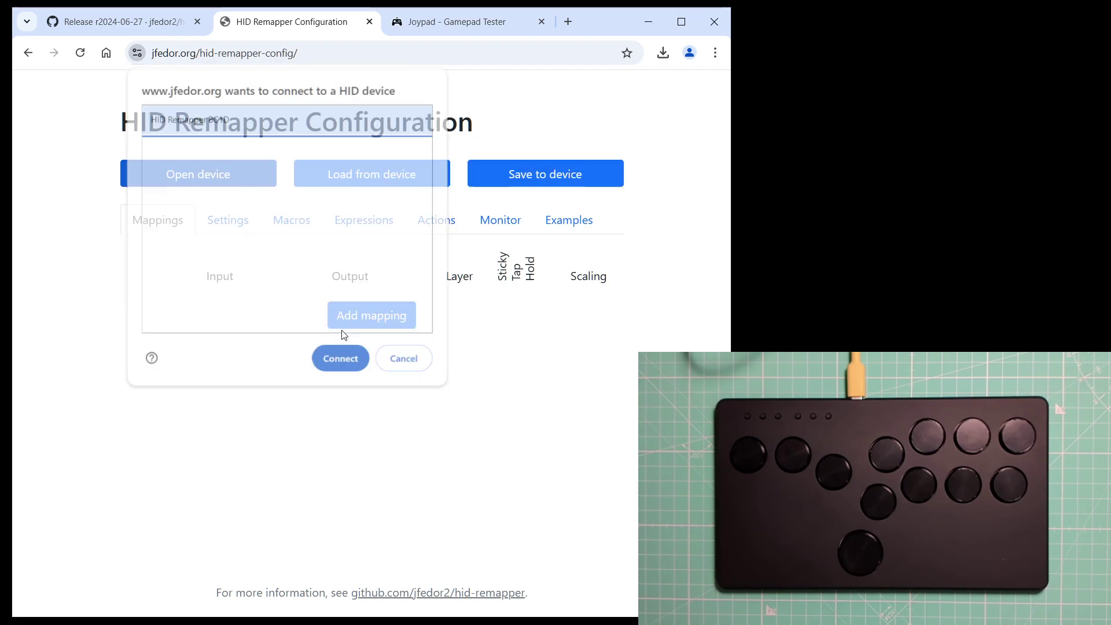
left_click(498, 222)
left_click(144, 303)
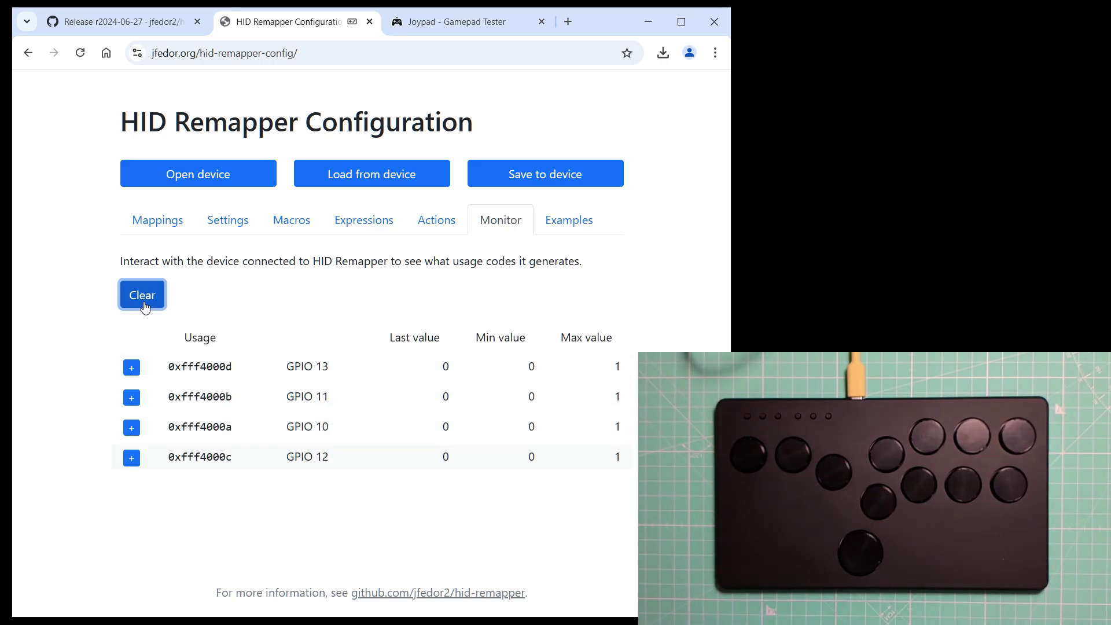
left_click(131, 368)
Step: Map GPIO 13 to Cursor X with scaling -1 and GPIO 11 to Cursor X
left_click(362, 310)
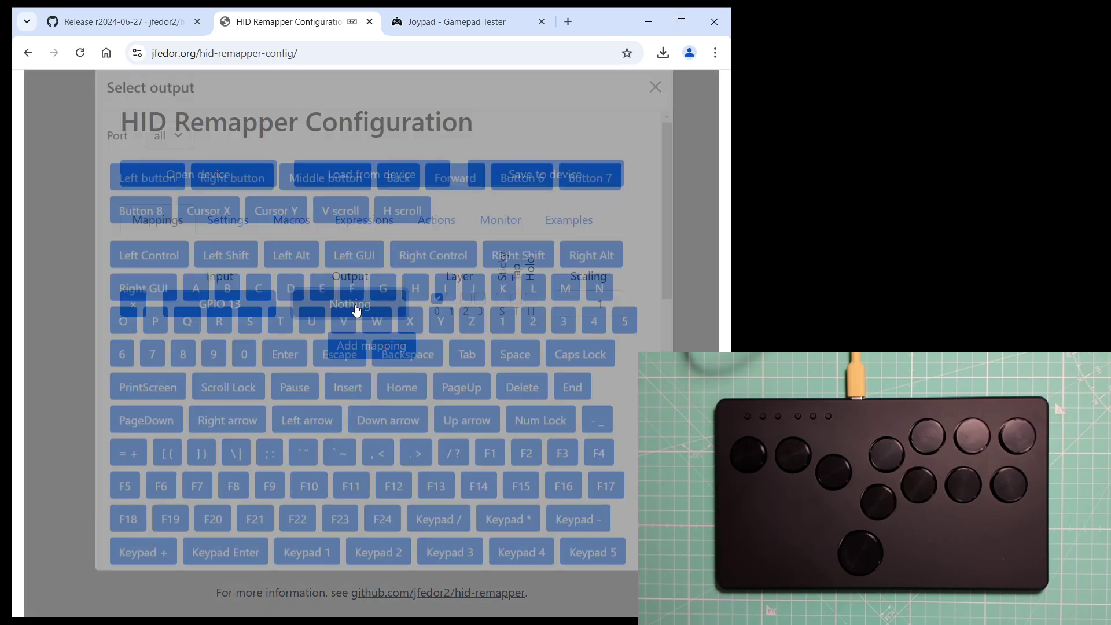
left_click(224, 239)
left_click(569, 305)
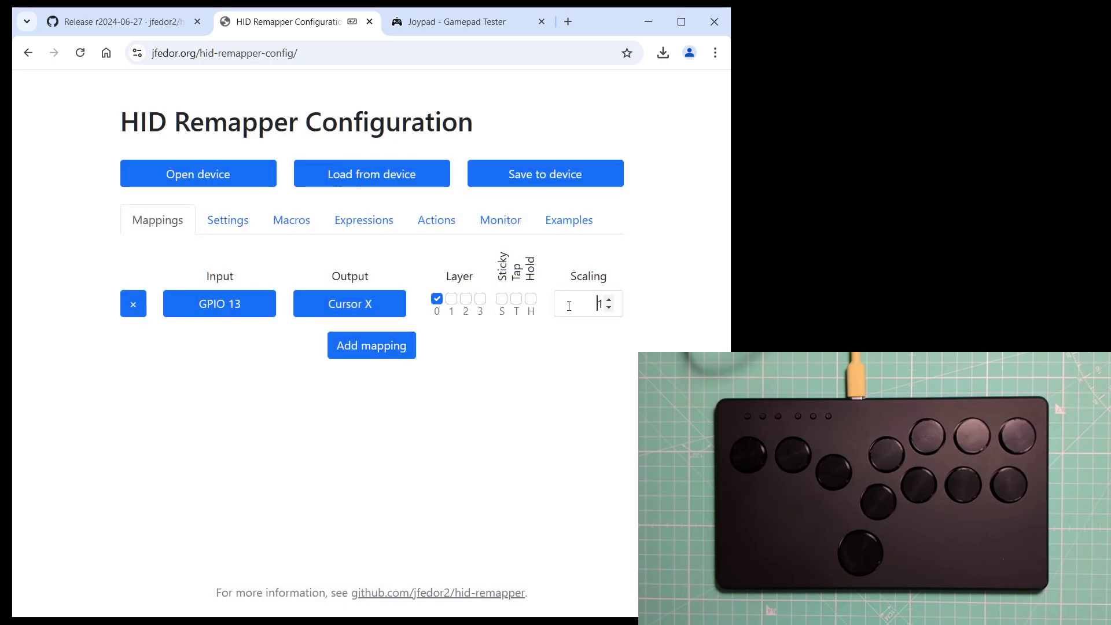
type("-")
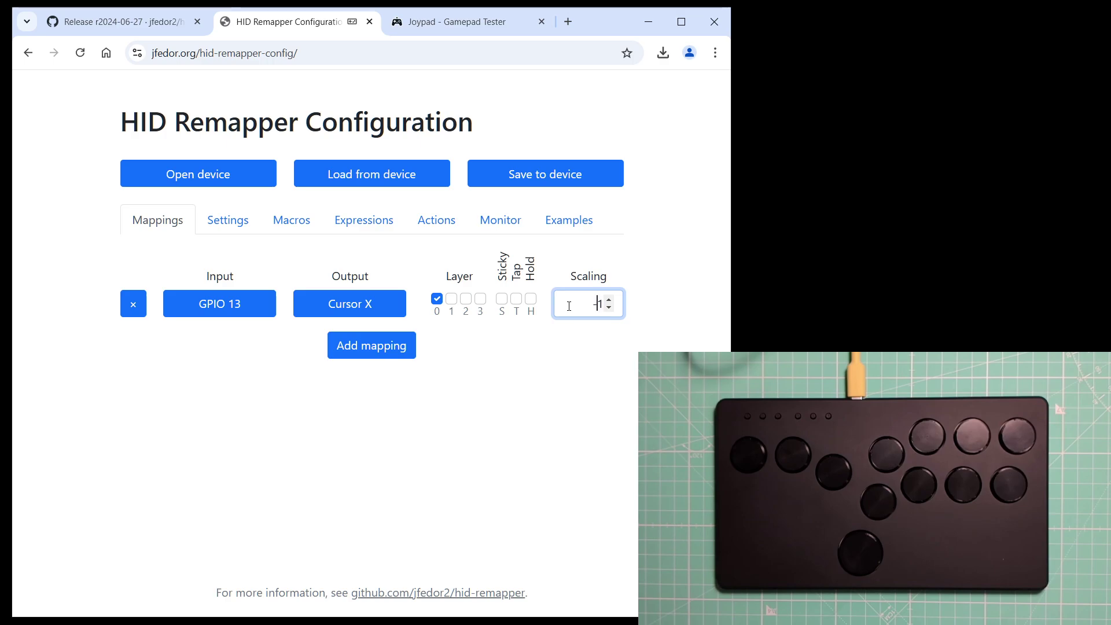
left_click(504, 223)
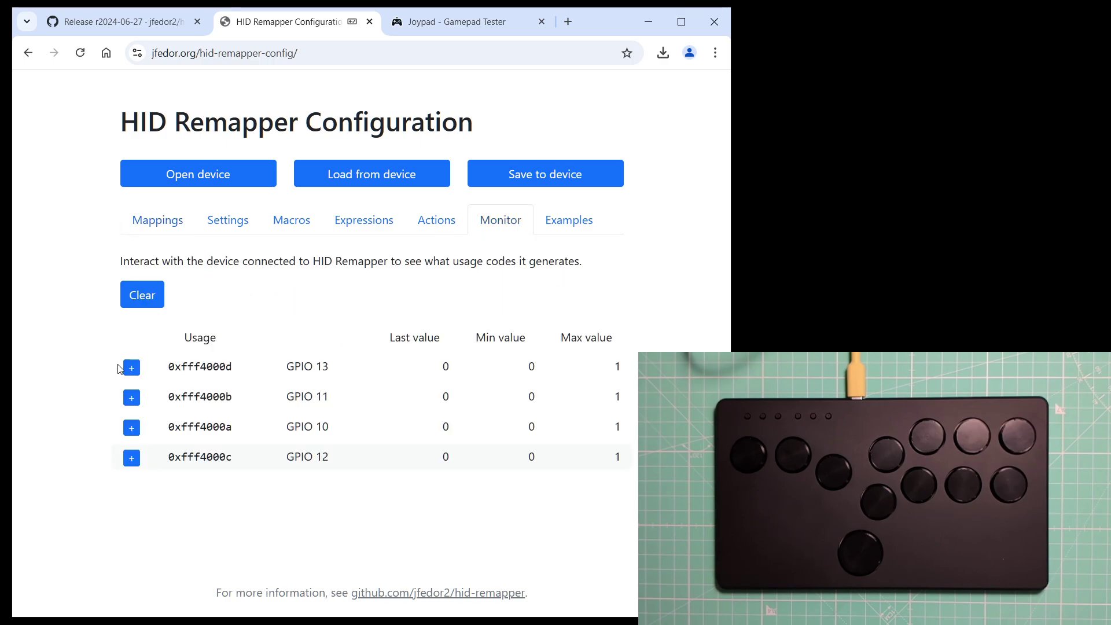
left_click(131, 403)
left_click(316, 329)
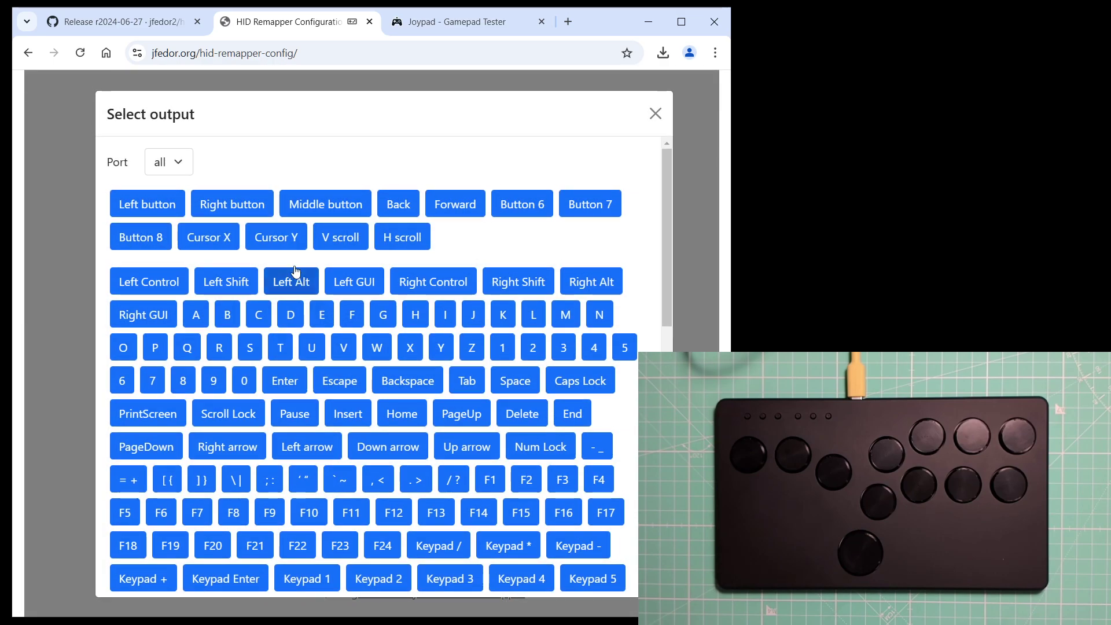
left_click(232, 232)
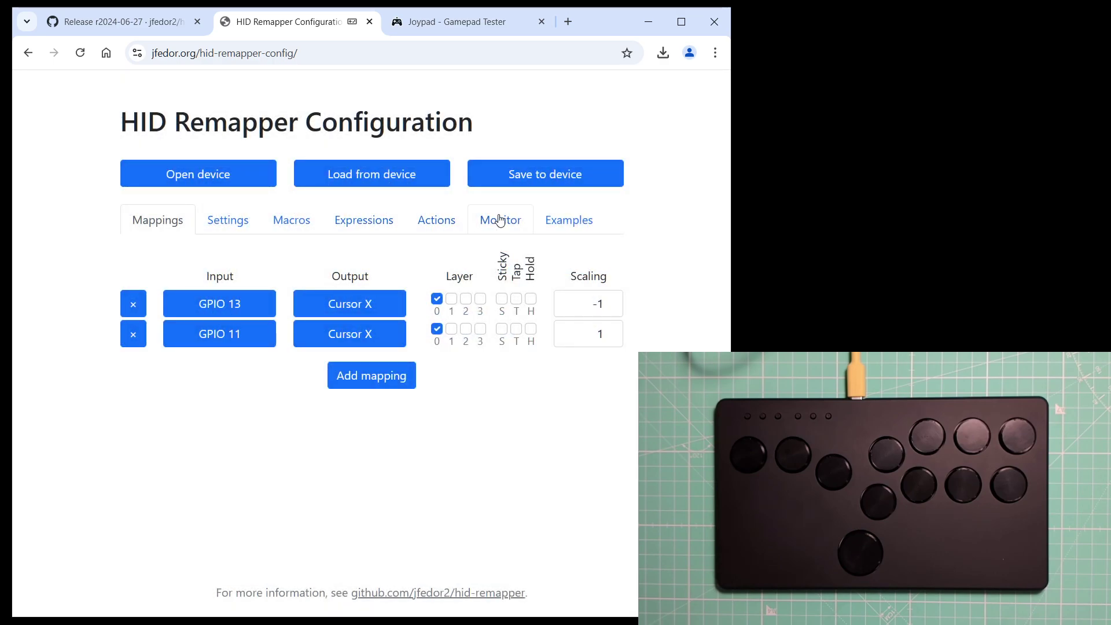
Step: Map GPIO 10 to Cursor Y with scaling -1 and GPIO 12 to Cursor Y
left_click(500, 220)
left_click(132, 427)
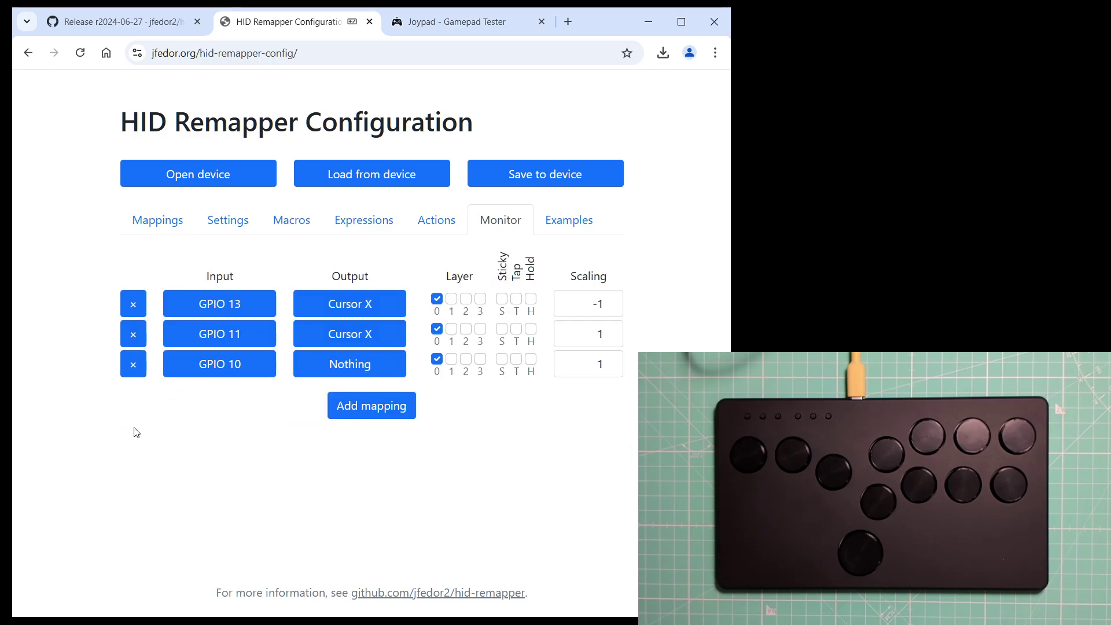
left_click(307, 371)
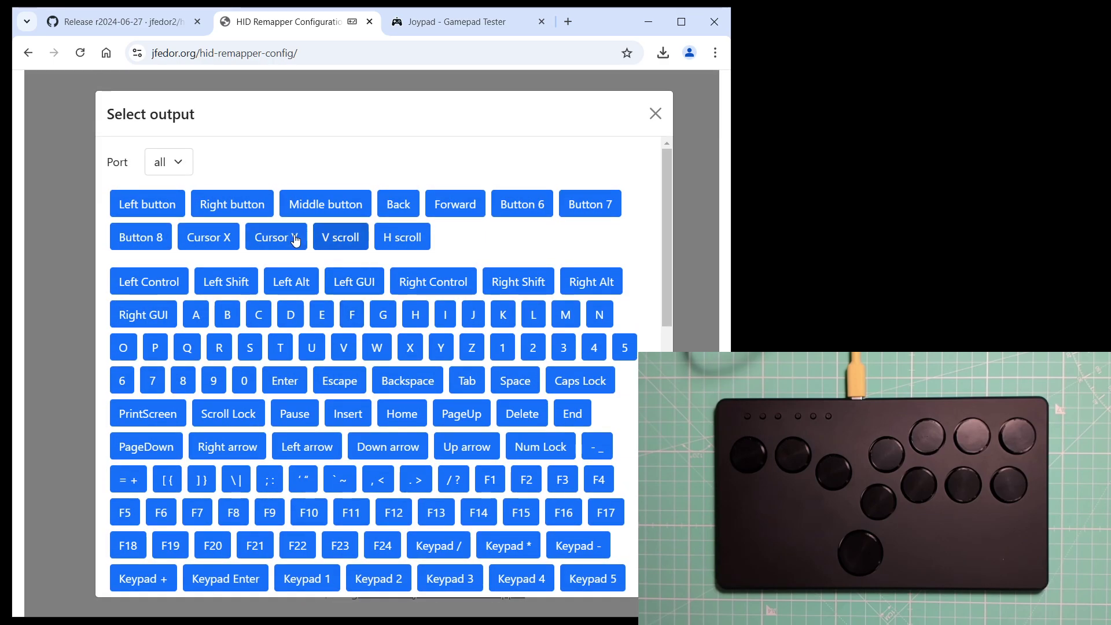
left_click(296, 240)
left_click(578, 370)
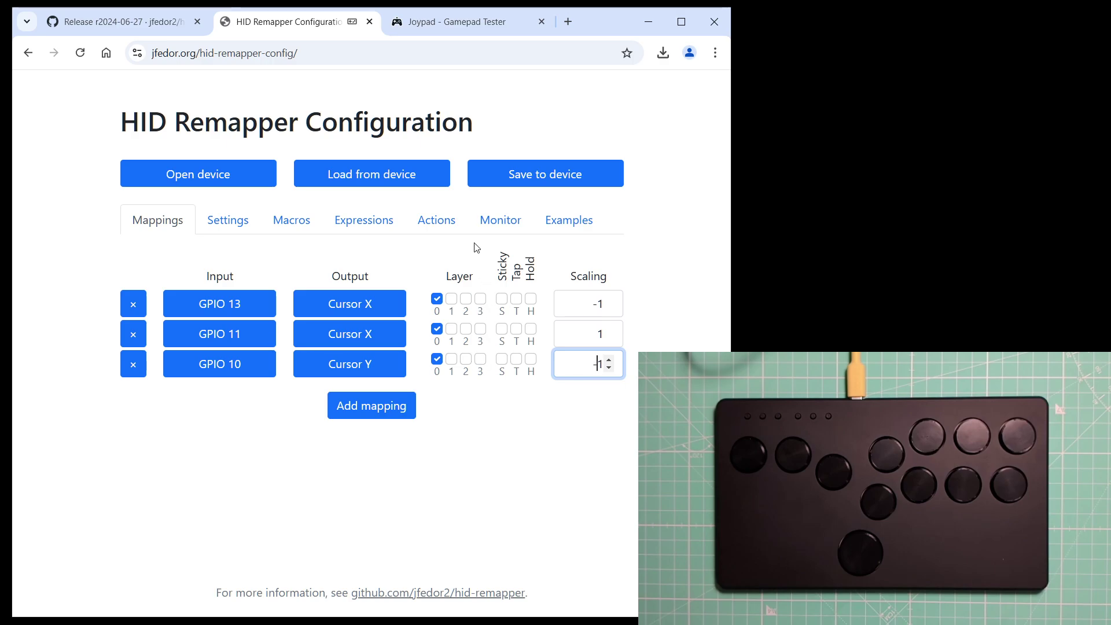
left_click(478, 221)
left_click(132, 458)
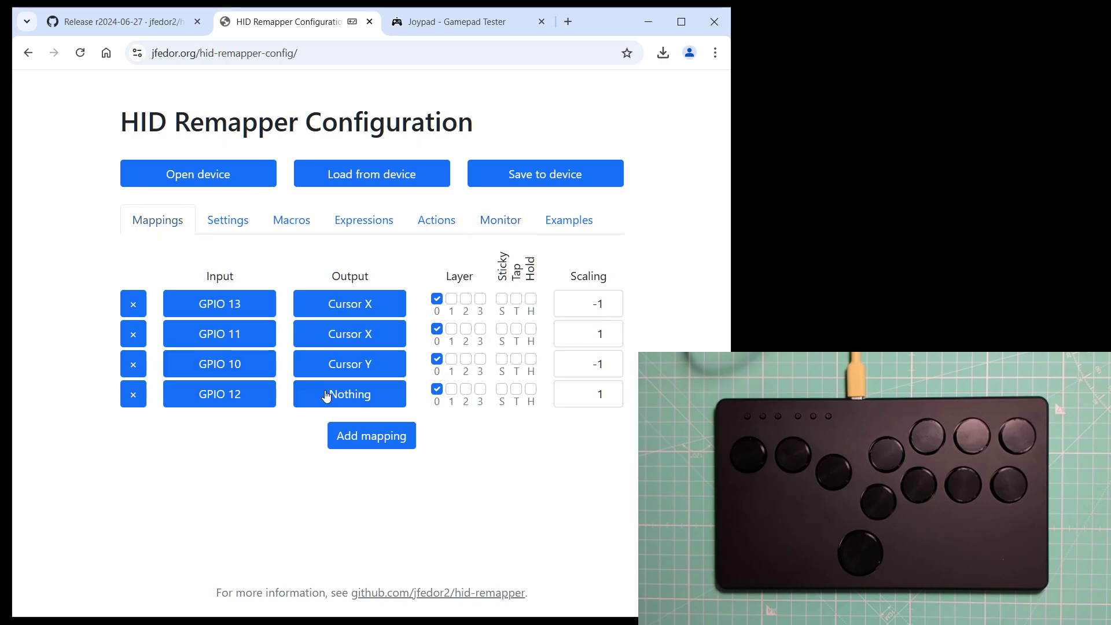
left_click(342, 394)
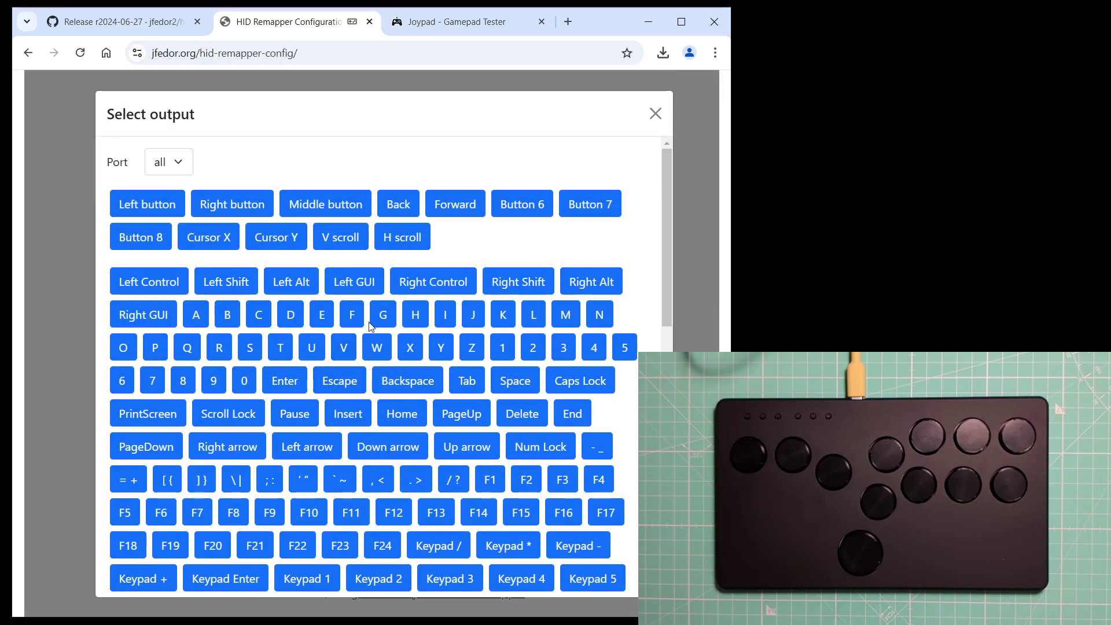
left_click(283, 242)
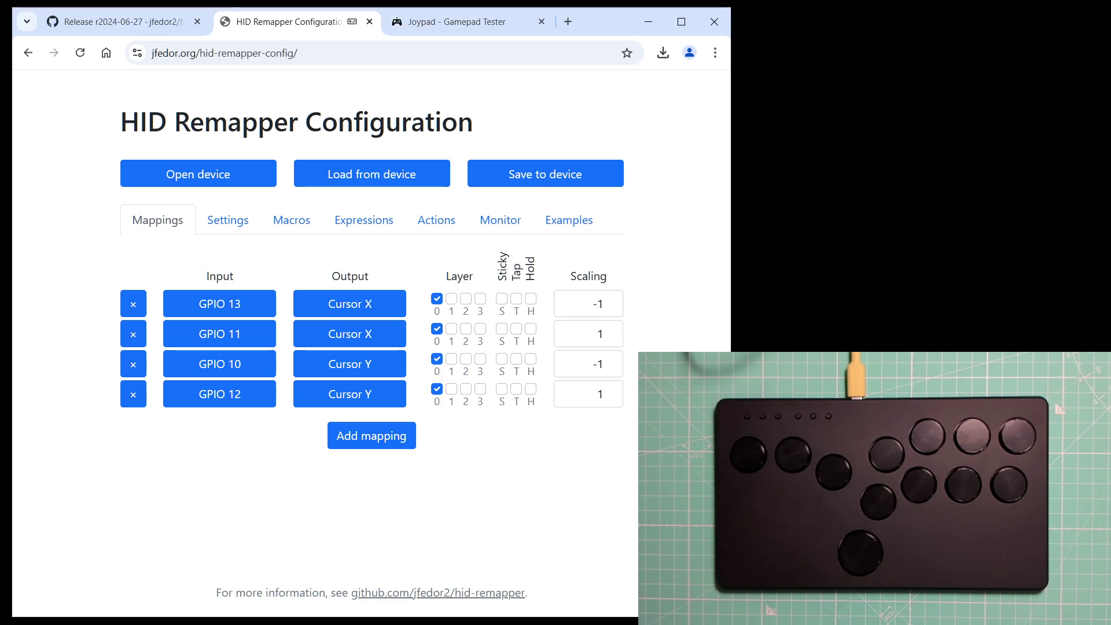
Step: Write the four cursor-movement mappings to the remapper device
left_click(602, 176)
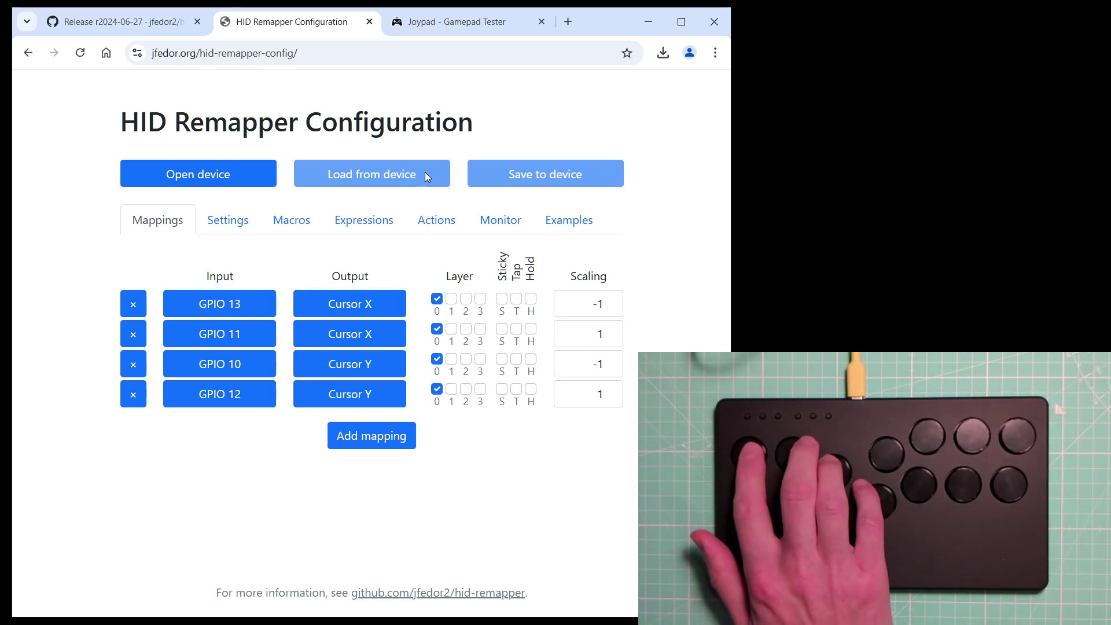
left_click(220, 173)
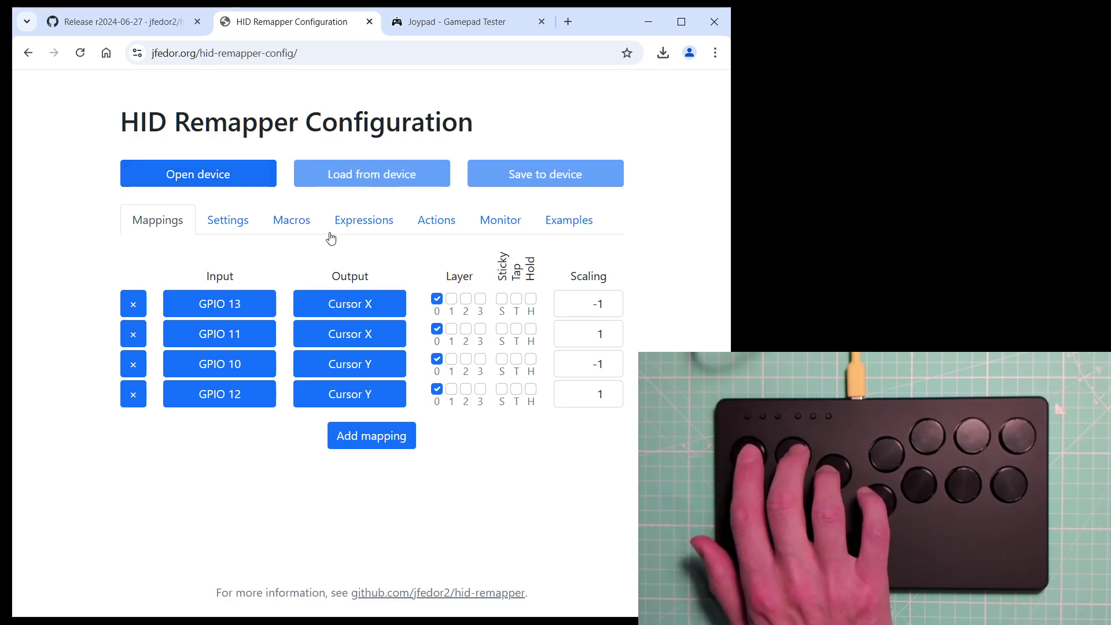